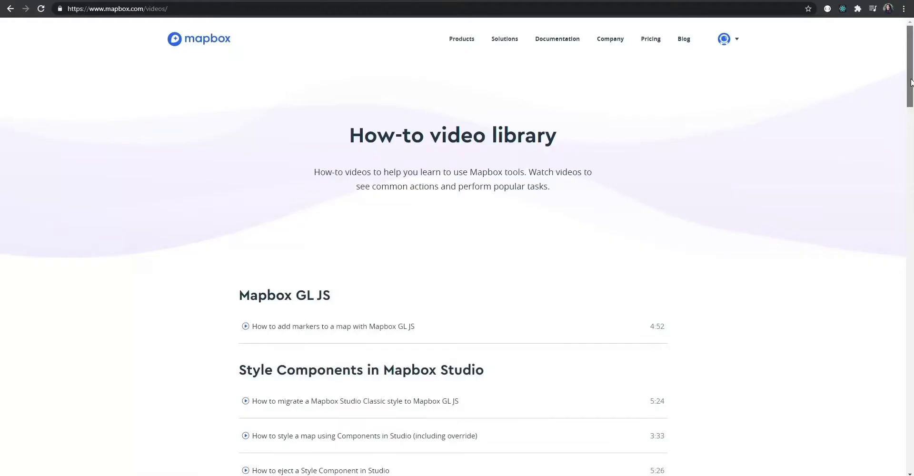
Browse the list of tutorials in the Mapbox how-to video library.
{"action": "scroll", "coordinate": [912, 135], "scroll_direction": "down", "scroll_amount": 6}
{"action": "left_click_drag", "start_coordinate": [912, 135], "coordinate": [888, 82]}
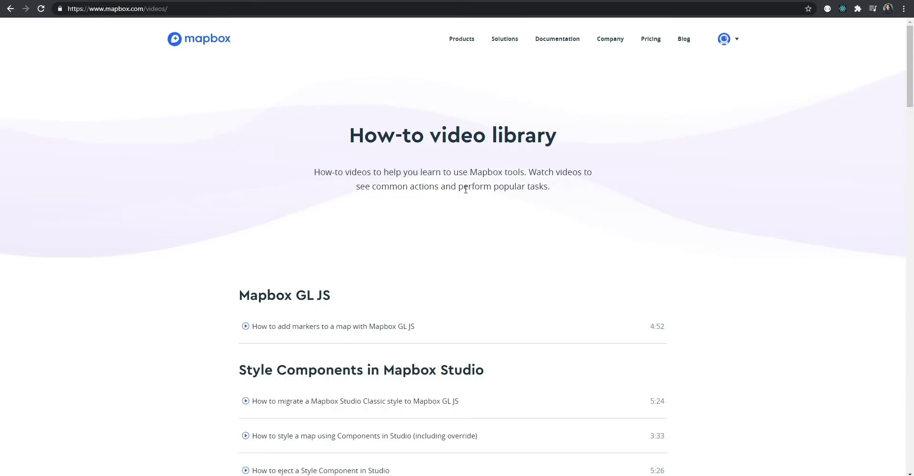
{"action": "scroll", "coordinate": [524, 226], "scroll_direction": "down", "scroll_amount": 2}
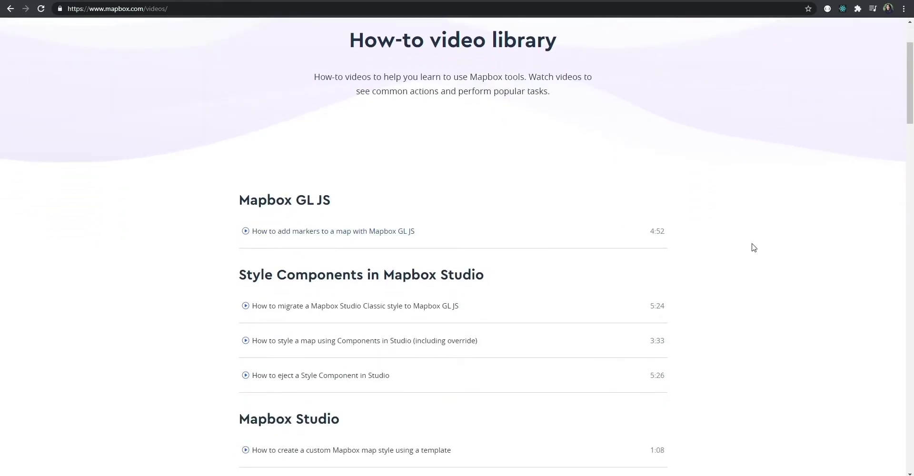
{"action": "scroll", "coordinate": [753, 250], "scroll_direction": "down", "scroll_amount": 4}
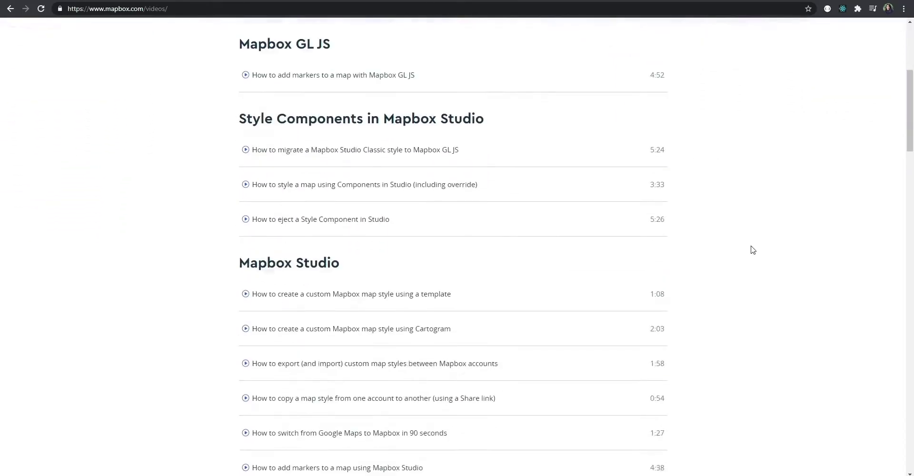
{"action": "scroll", "coordinate": [761, 252], "scroll_direction": "up", "scroll_amount": 6}
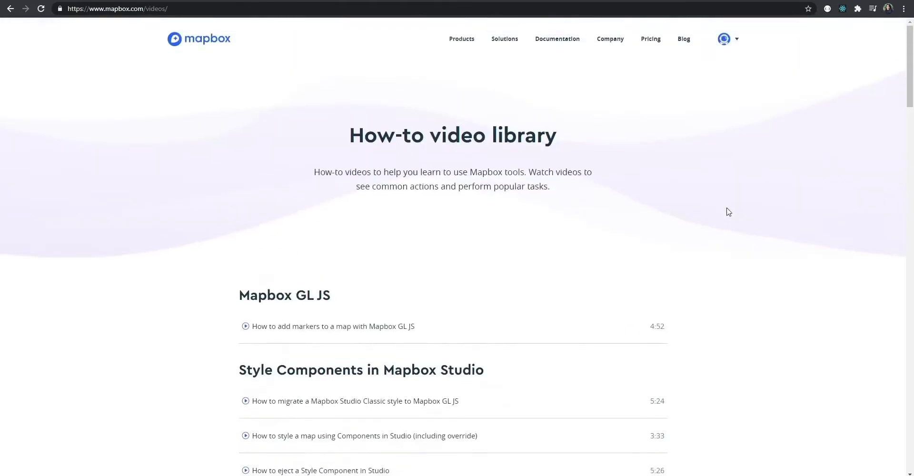
Open Mapbox Studio from the account page.
{"action": "mouse_move", "coordinate": [458, 41]}
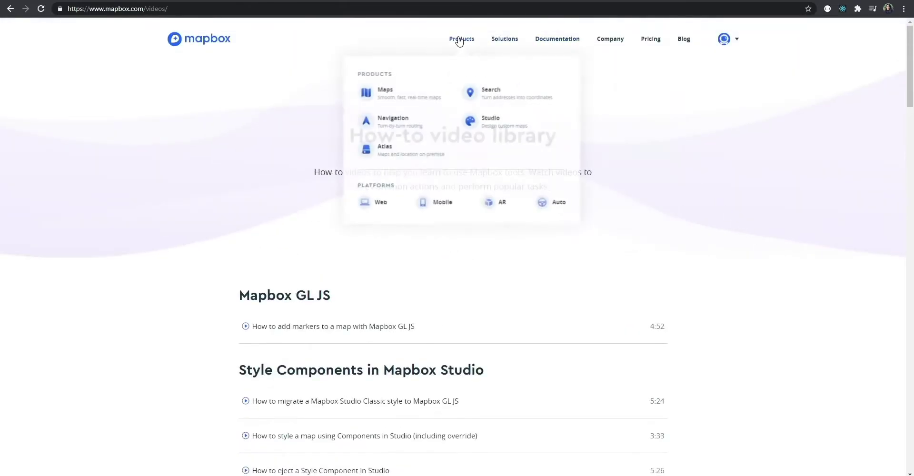
{"action": "left_click", "coordinate": [507, 130]}
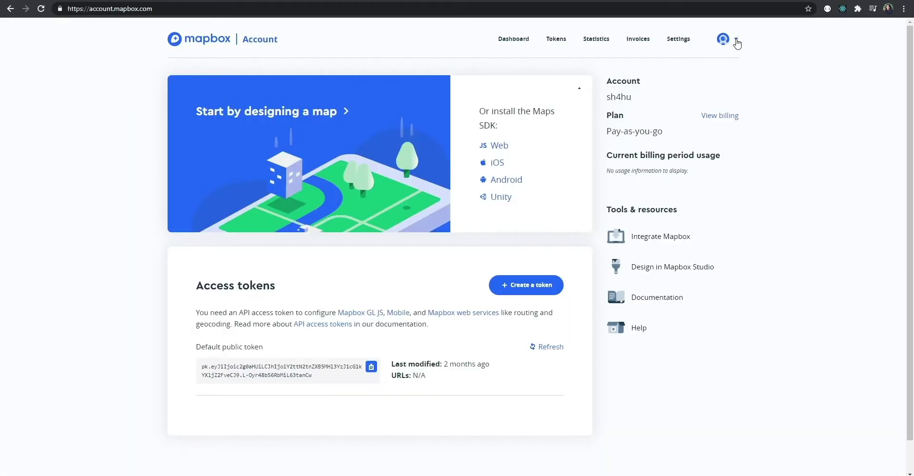
{"action": "left_click", "coordinate": [734, 38]}
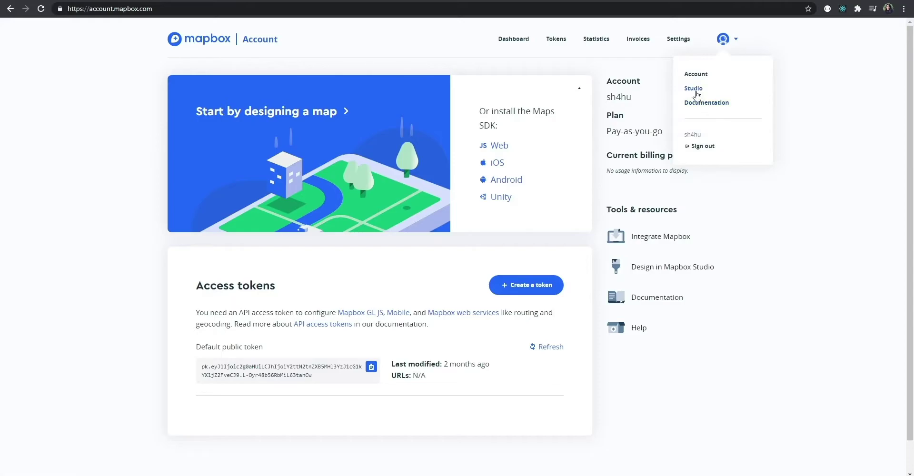
{"action": "left_click", "coordinate": [817, 97]}
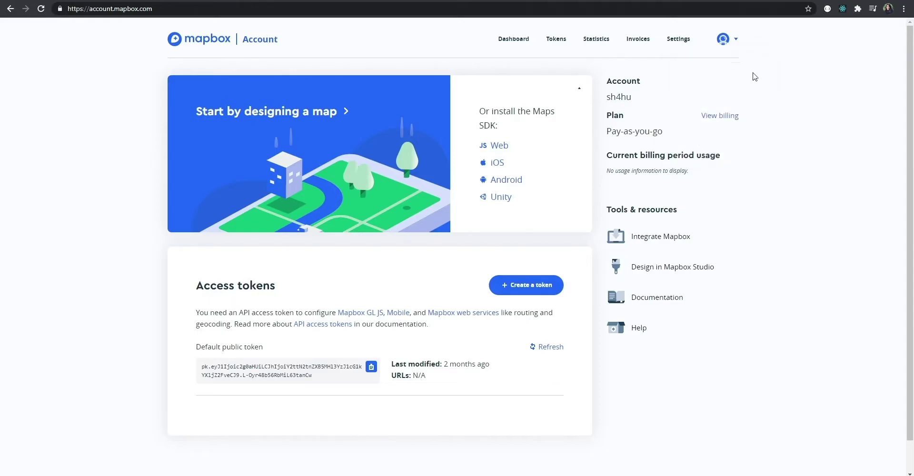
{"action": "left_click", "coordinate": [736, 39]}
{"action": "left_click", "coordinate": [699, 91]}
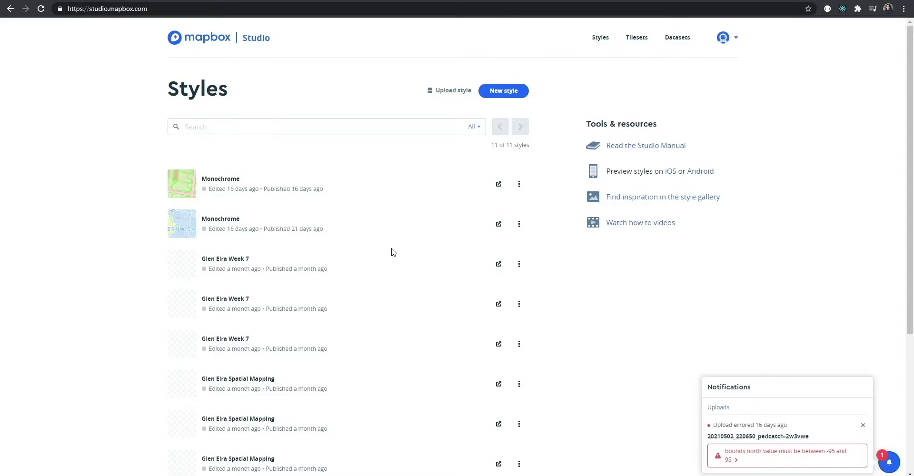
Create a new map style from the Basic template and frame the Caulfield area of Melbourne.
{"action": "left_click", "coordinate": [512, 93]}
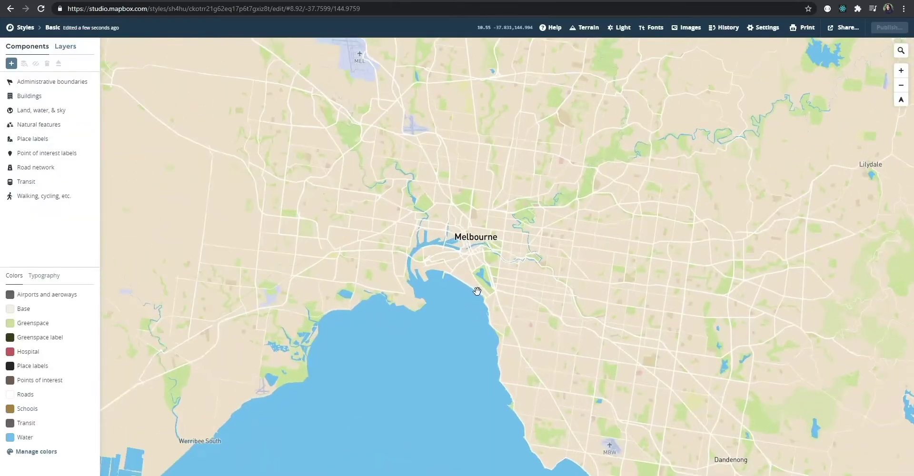
{"action": "scroll", "coordinate": [477, 291], "scroll_direction": "up", "scroll_amount": 6}
{"action": "left_click_drag", "start_coordinate": [540, 261], "coordinate": [436, 122]}
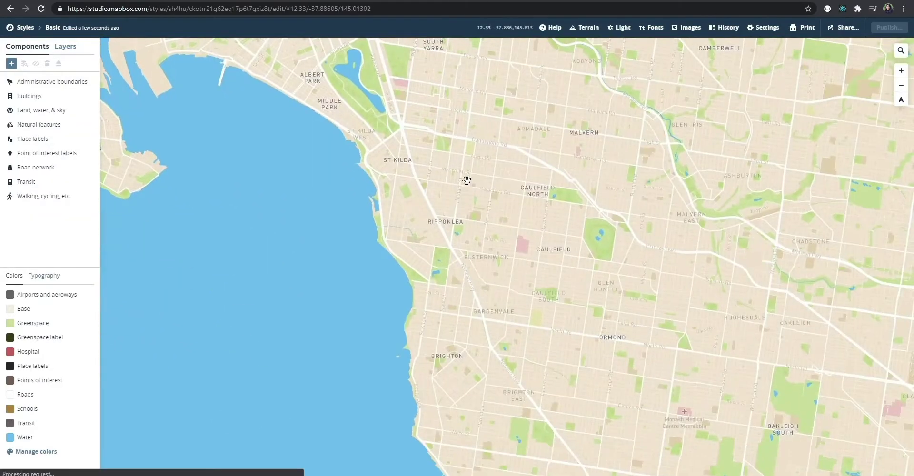
{"action": "scroll", "coordinate": [469, 185], "scroll_direction": "up", "scroll_amount": 2}
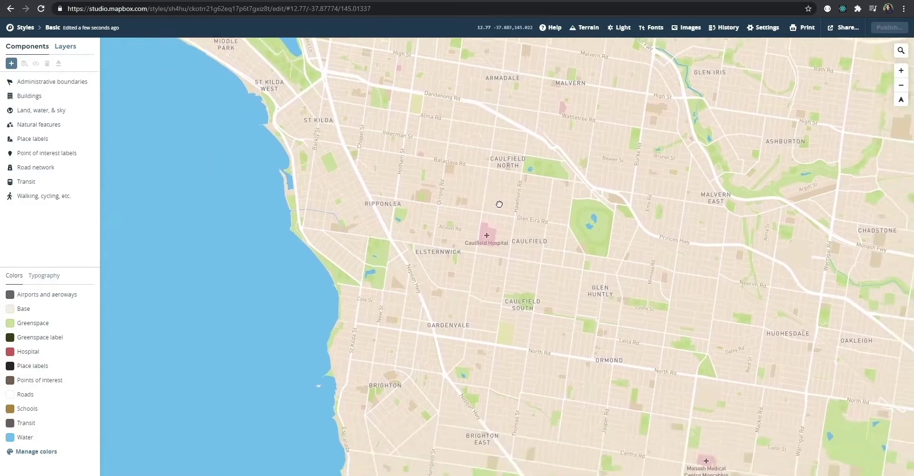
{"action": "left_click_drag", "start_coordinate": [499, 204], "coordinate": [495, 197]}
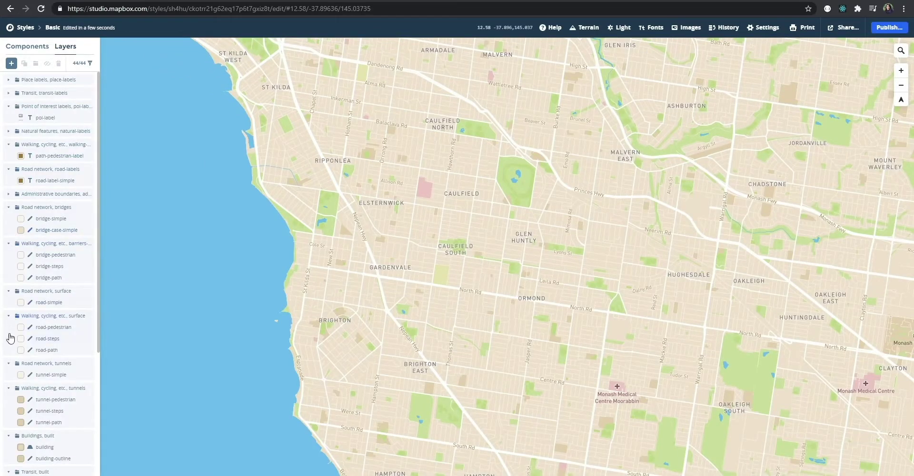
Hide all layers from the place labels group through the national-park layer.
{"action": "scroll", "coordinate": [11, 338], "scroll_direction": "down", "scroll_amount": 4}
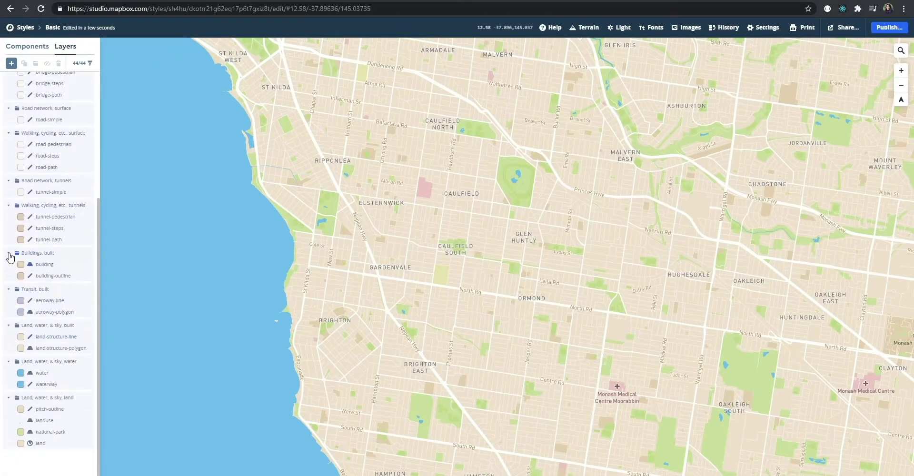
{"action": "scroll", "coordinate": [42, 196], "scroll_direction": "up", "scroll_amount": 4}
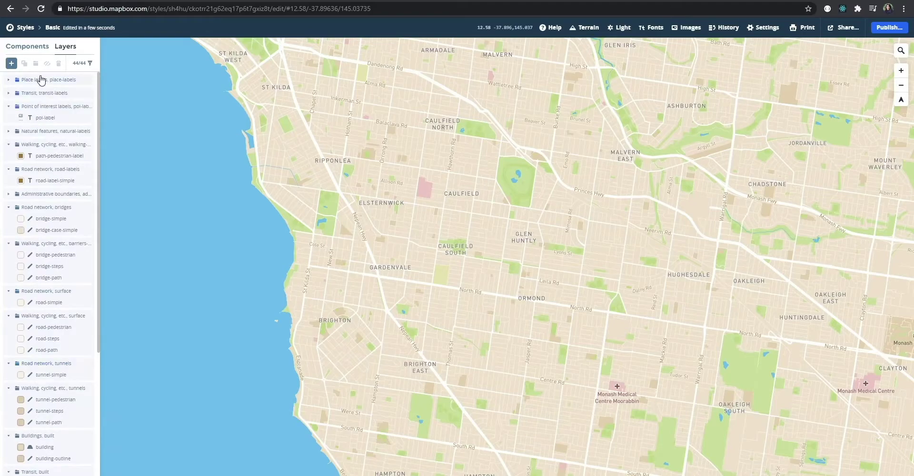
{"action": "left_click", "coordinate": [88, 82]}
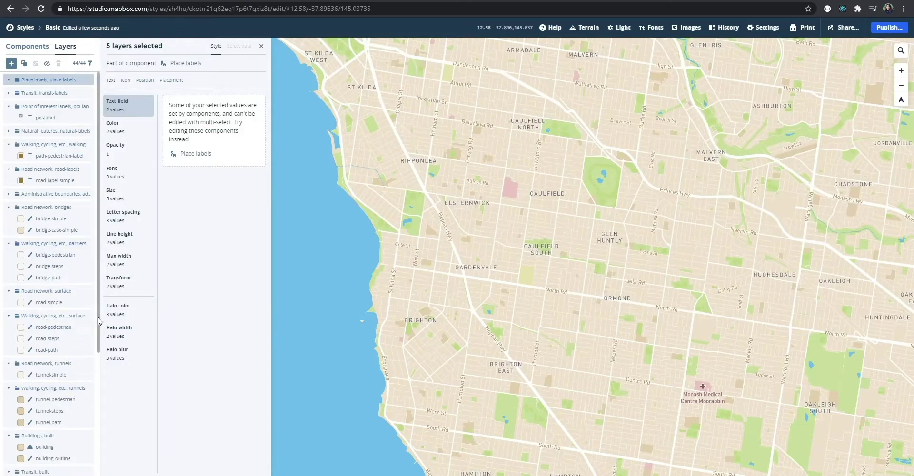
{"action": "left_click_drag", "start_coordinate": [101, 320], "coordinate": [99, 451]}
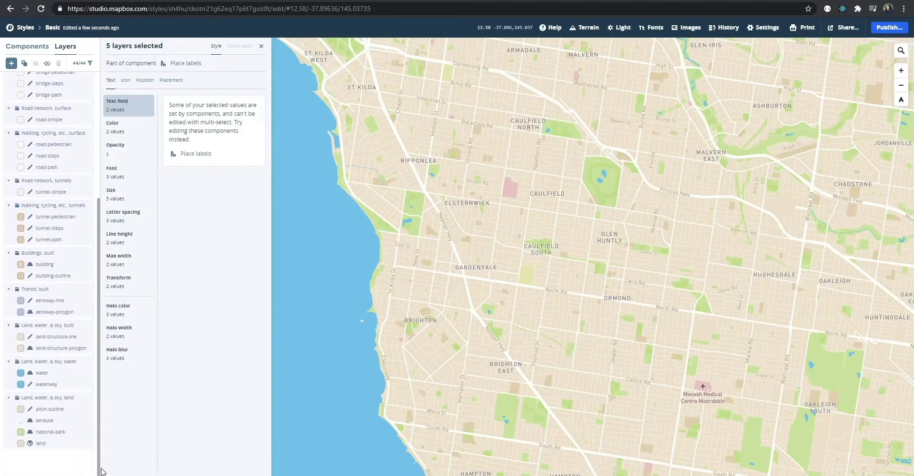
{"action": "left_click", "coordinate": [63, 435], "text": "shift"}
{"action": "scroll", "coordinate": [63, 236], "scroll_direction": "up", "scroll_amount": 4}
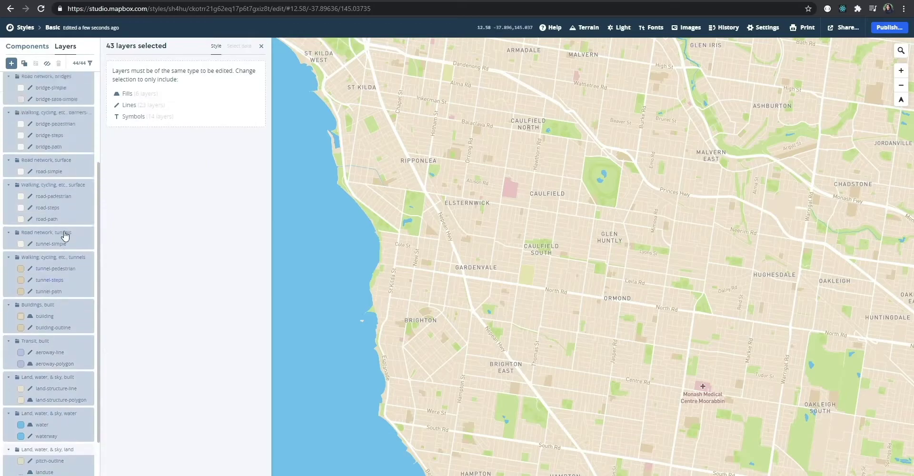
{"action": "left_click", "coordinate": [47, 63]}
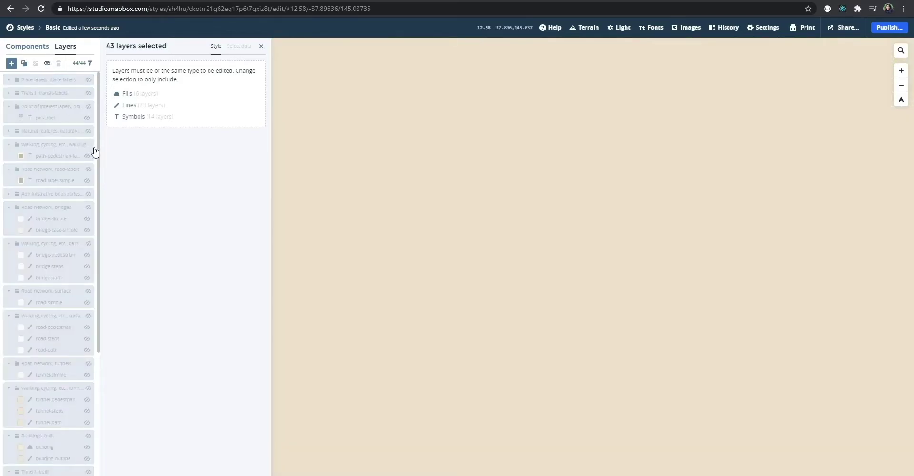
Make the building layers and the land and water layers visible again, checking them around Caulfield.
{"action": "left_click_drag", "start_coordinate": [100, 159], "coordinate": [99, 328]}
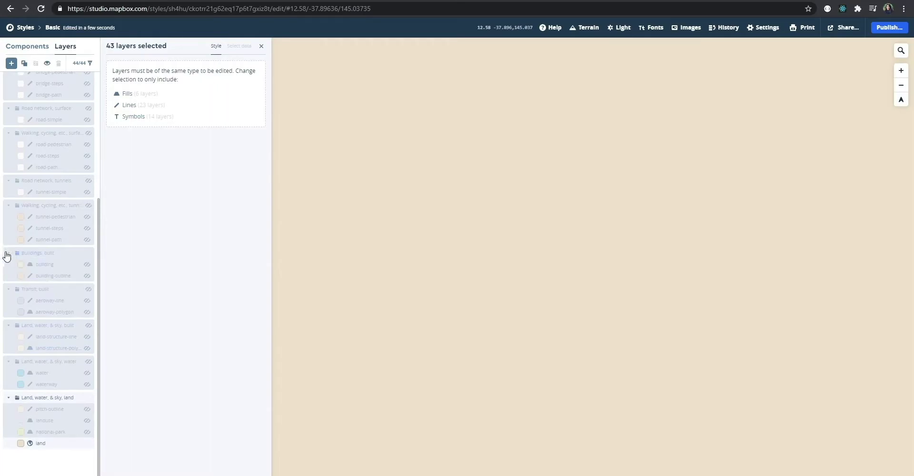
{"action": "left_click", "coordinate": [69, 253]}
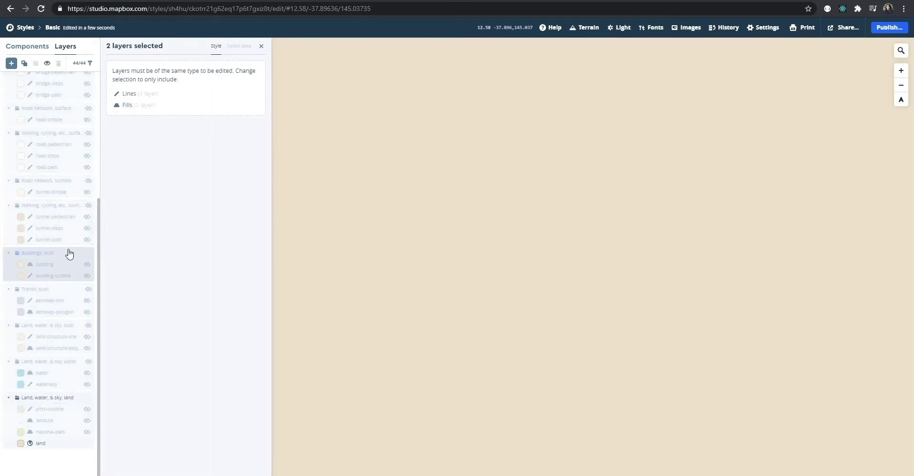
{"action": "left_click", "coordinate": [47, 62]}
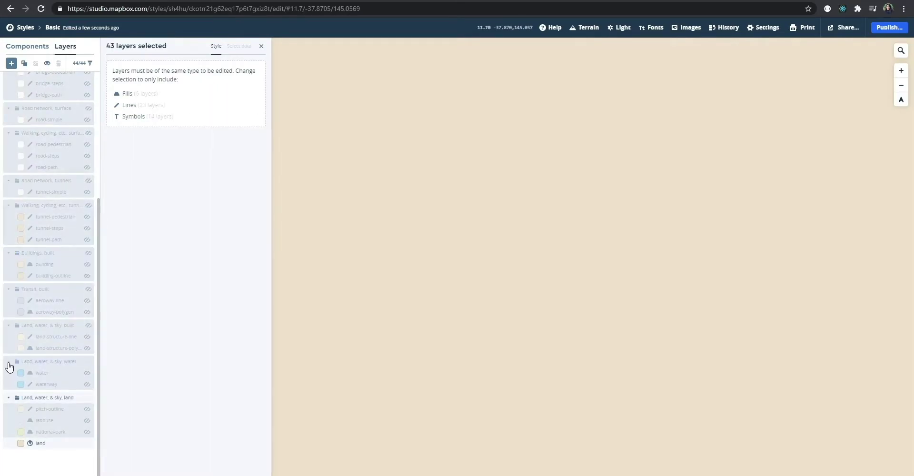
{"action": "left_click", "coordinate": [36, 361]}
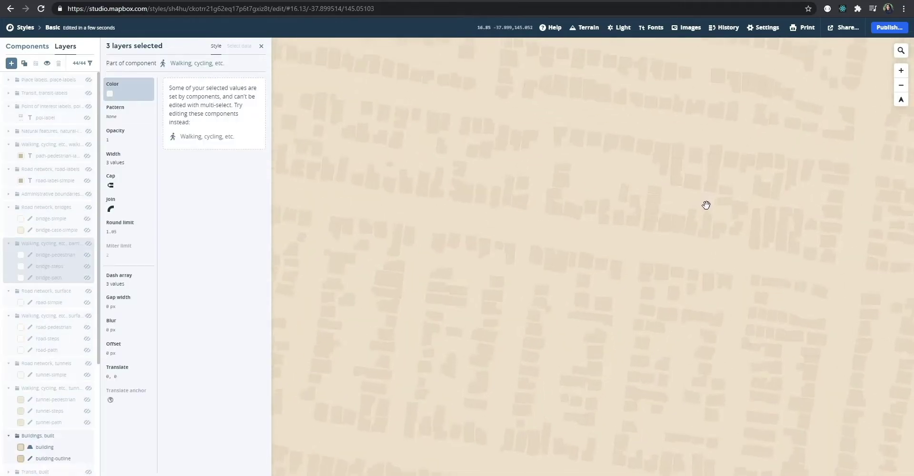
{"action": "scroll", "coordinate": [706, 204], "scroll_direction": "down", "scroll_amount": 3}
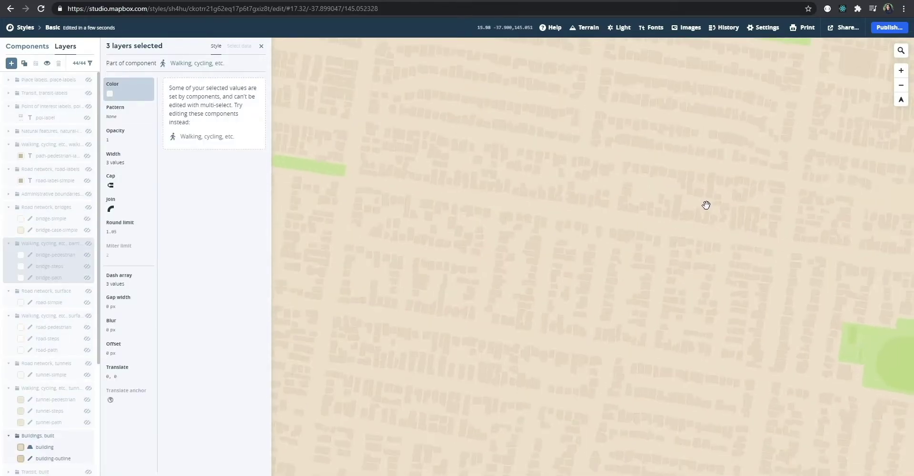
{"action": "scroll", "coordinate": [706, 205], "scroll_direction": "down", "scroll_amount": 2}
{"action": "left_click_drag", "start_coordinate": [712, 183], "coordinate": [654, 246]}
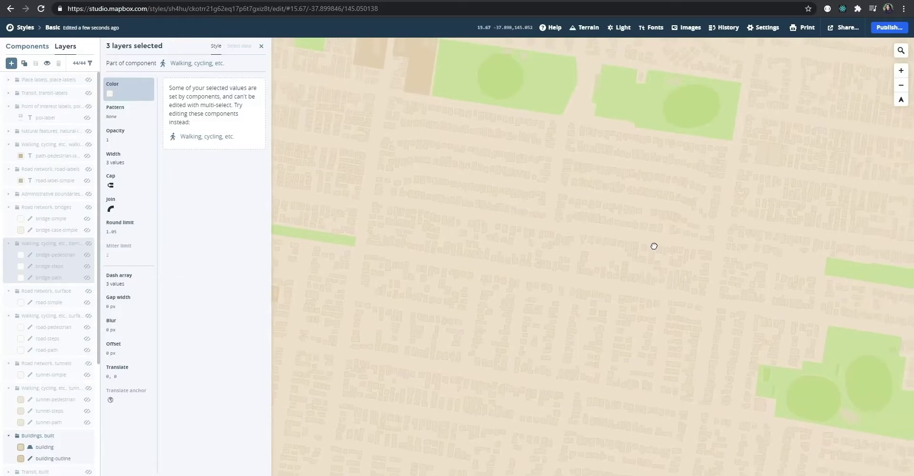
{"action": "left_click_drag", "start_coordinate": [447, 286], "coordinate": [592, 280]}
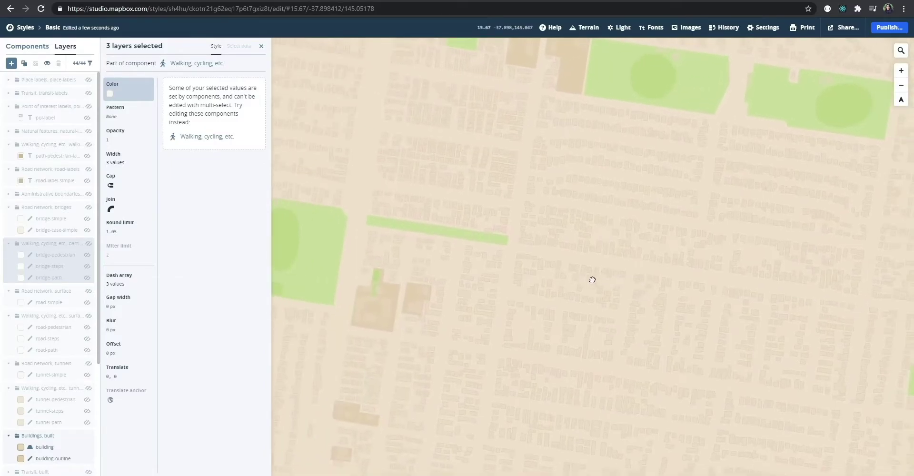
{"action": "left_click", "coordinate": [262, 46]}
Set the style's Base color to white, ffffff.
{"action": "left_click_drag", "start_coordinate": [523, 194], "coordinate": [481, 205]}
{"action": "left_click", "coordinate": [27, 46]}
{"action": "left_click", "coordinate": [24, 309]}
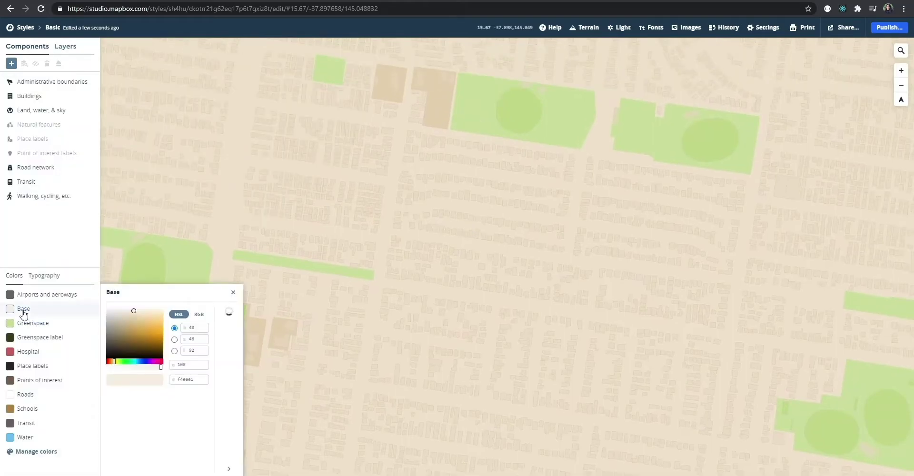
{"action": "left_click_drag", "start_coordinate": [134, 311], "coordinate": [49, 296]}
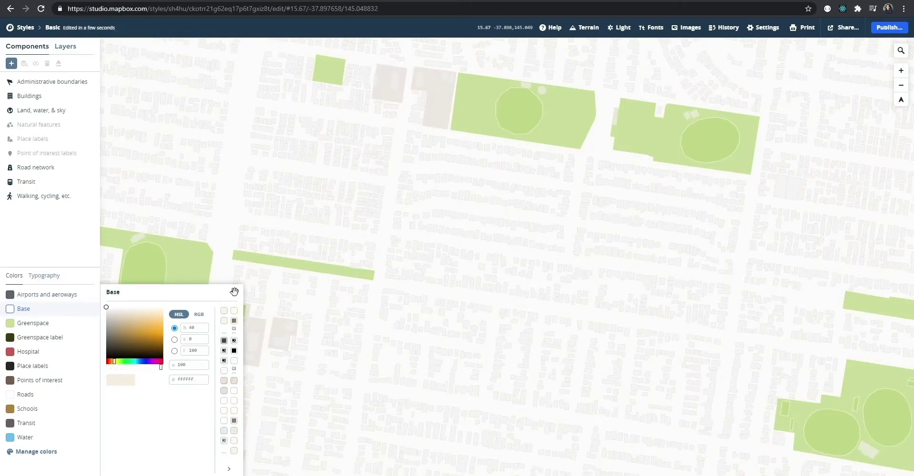
{"action": "left_click", "coordinate": [233, 292]}
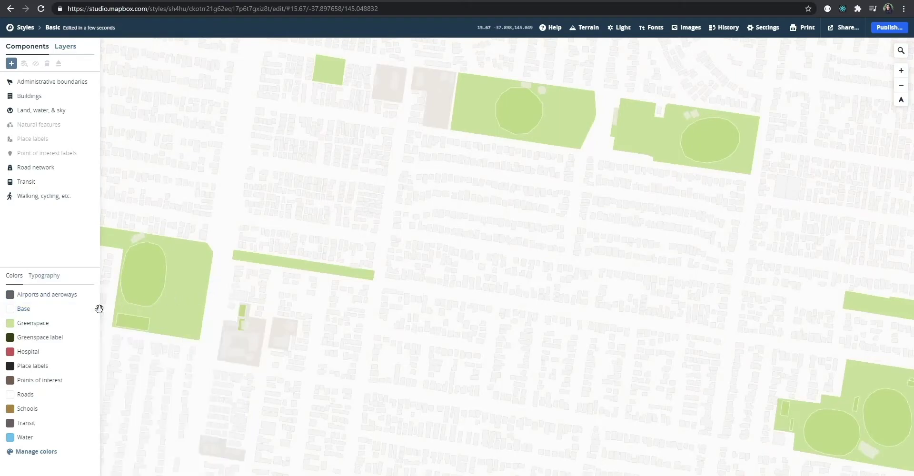
Set the style's Greenspace color to dark grey, 5e5e5e.
{"action": "left_click", "coordinate": [29, 325]}
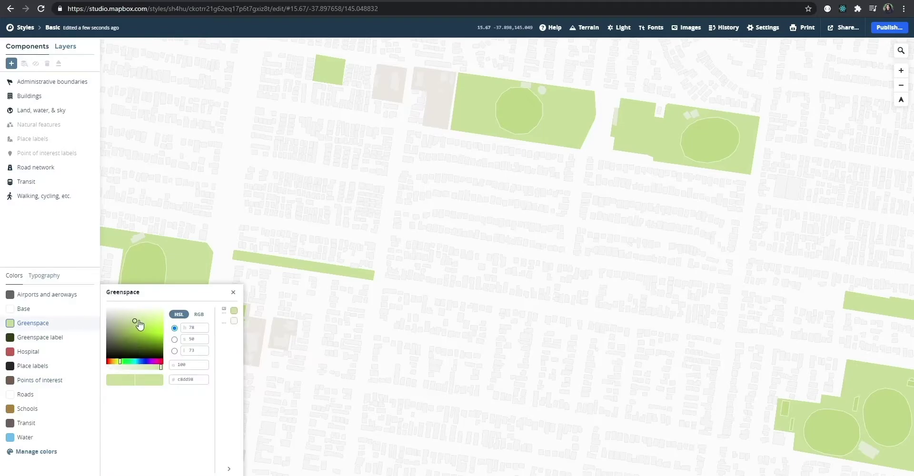
{"action": "left_click_drag", "start_coordinate": [138, 325], "coordinate": [61, 404]}
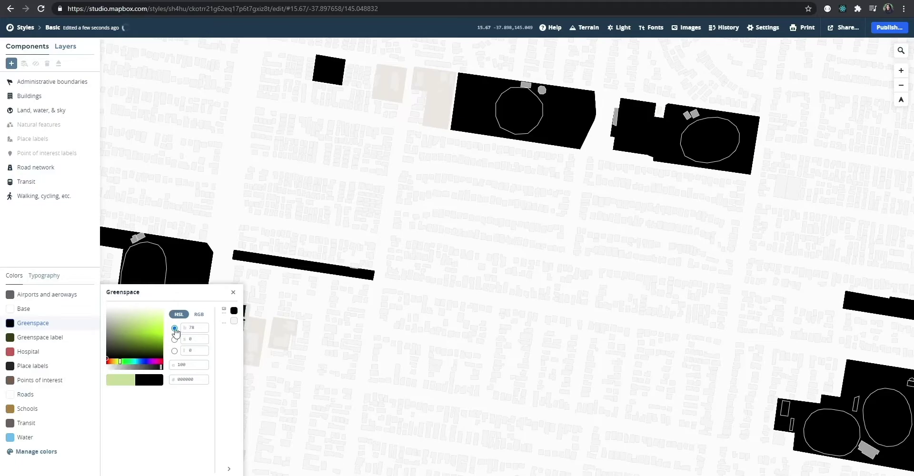
{"action": "mouse_move", "coordinate": [110, 355]}
{"action": "left_mouse_down"}
{"action": "mouse_move", "coordinate": [103, 336]}
{"action": "mouse_move", "coordinate": [100, 343]}
{"action": "left_mouse_up"}
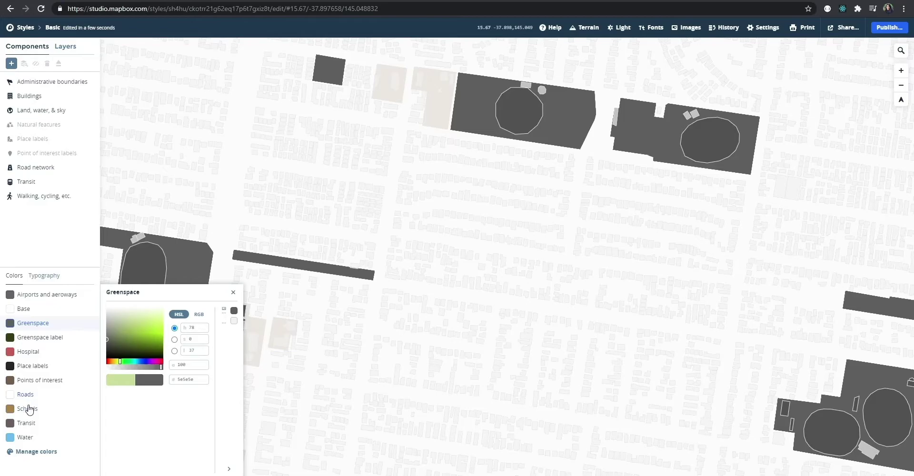
Set the Airports and aeroways, Greenspace label, Hospital and Place labels colors to black, and open the Points of interest color.
{"action": "left_click", "coordinate": [35, 298]}
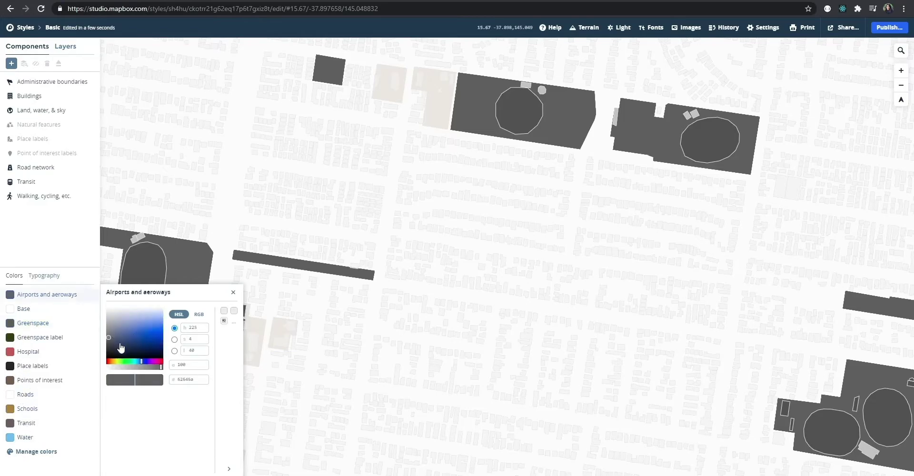
{"action": "left_click_drag", "start_coordinate": [119, 348], "coordinate": [2, 424]}
{"action": "left_click", "coordinate": [32, 366]}
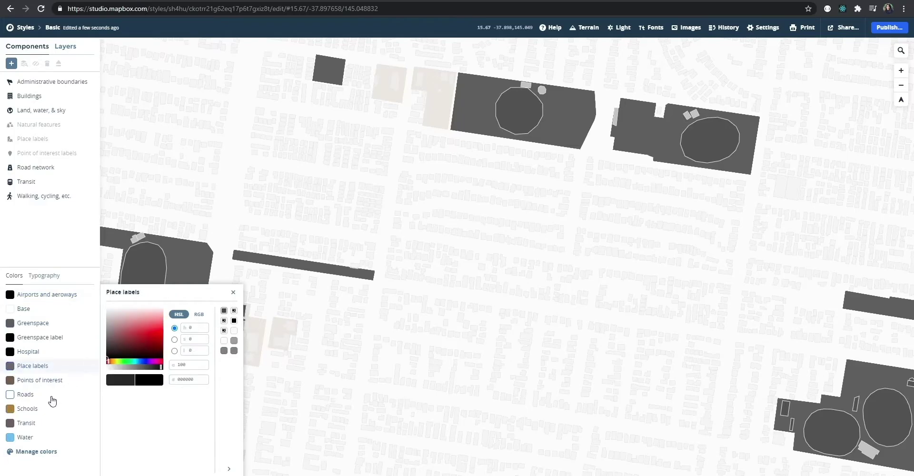
{"action": "left_click", "coordinate": [39, 380]}
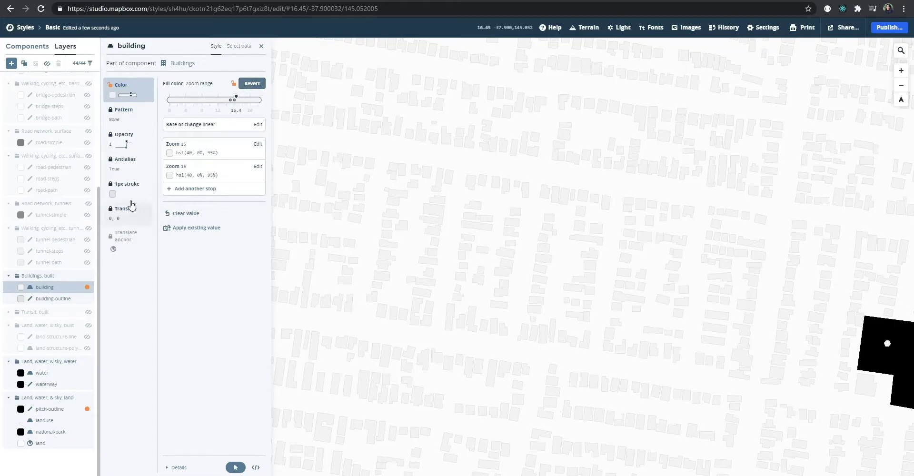
Override the building layer's 1px stroke and set it to black, 000000.
{"action": "left_click", "coordinate": [128, 182]}
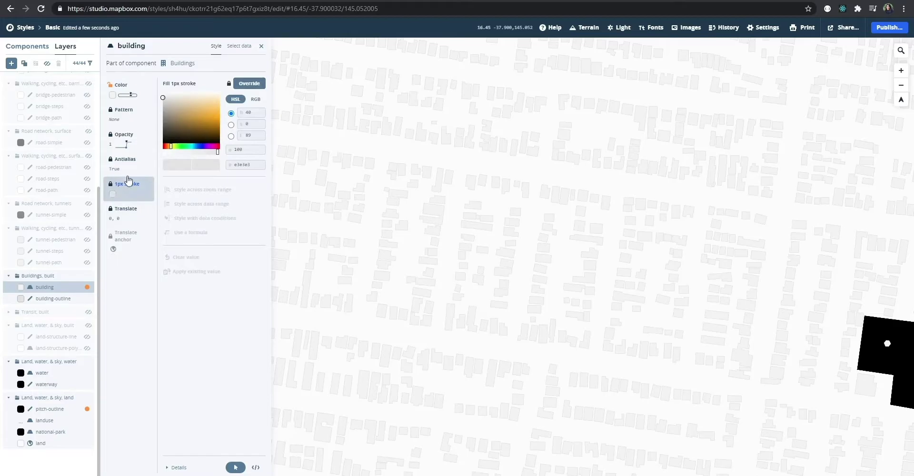
{"action": "left_click", "coordinate": [243, 90]}
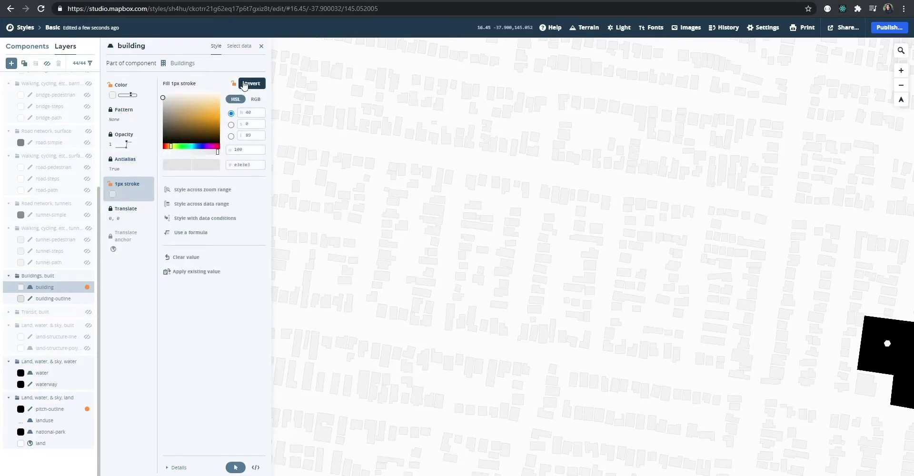
{"action": "left_click_drag", "start_coordinate": [189, 113], "coordinate": [118, 219]}
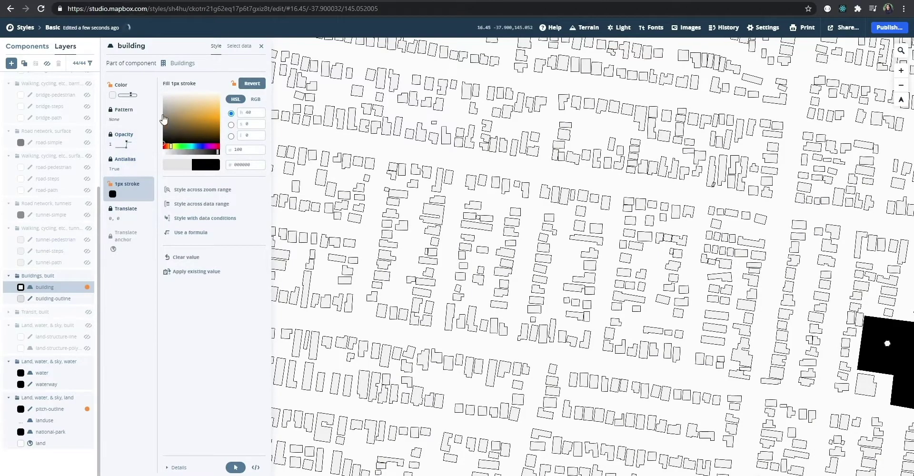
Set the building layer's fill color to black, 000000, at both the zoom 16 and zoom 15 stops.
{"action": "left_click", "coordinate": [115, 97]}
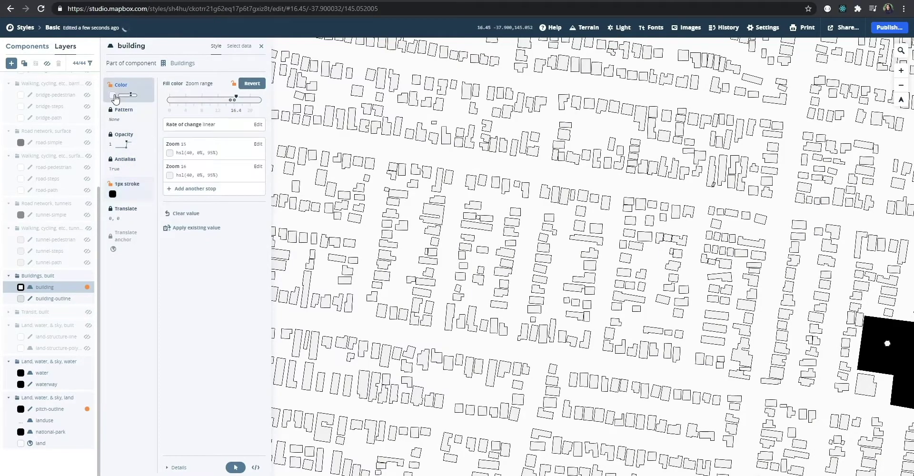
{"action": "double_click", "coordinate": [231, 100]}
{"action": "left_click", "coordinate": [202, 167]}
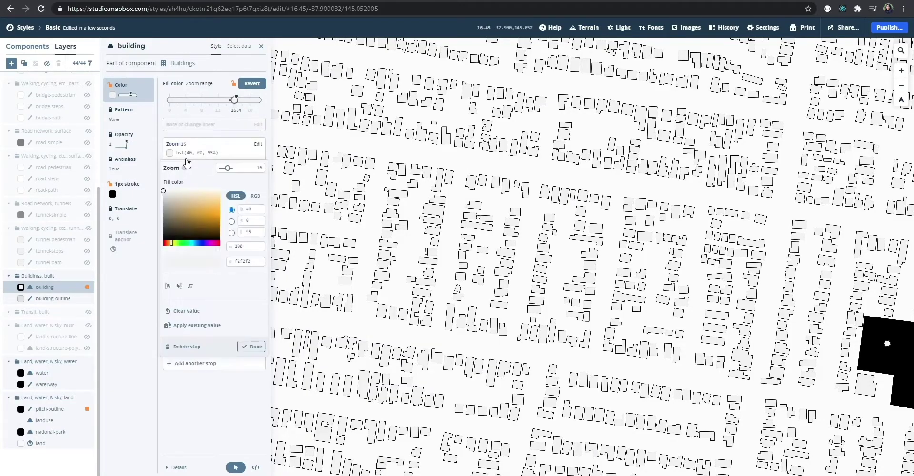
{"action": "left_click_drag", "start_coordinate": [178, 197], "coordinate": [112, 327]}
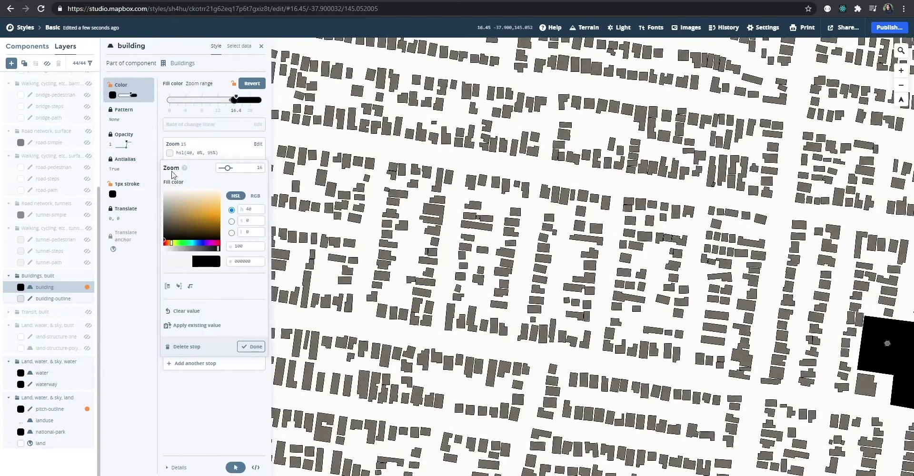
{"action": "left_click", "coordinate": [209, 123]}
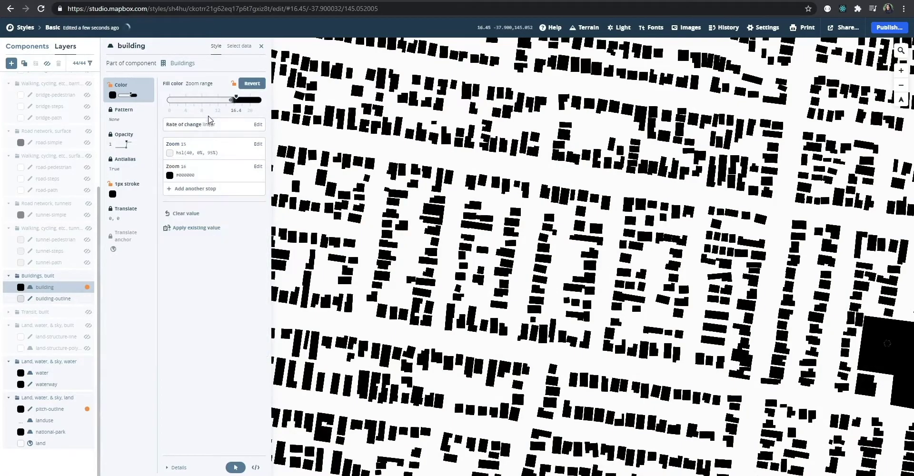
{"action": "left_click", "coordinate": [171, 154]}
{"action": "left_click", "coordinate": [178, 177]}
{"action": "left_click_drag", "start_coordinate": [179, 177], "coordinate": [80, 331]}
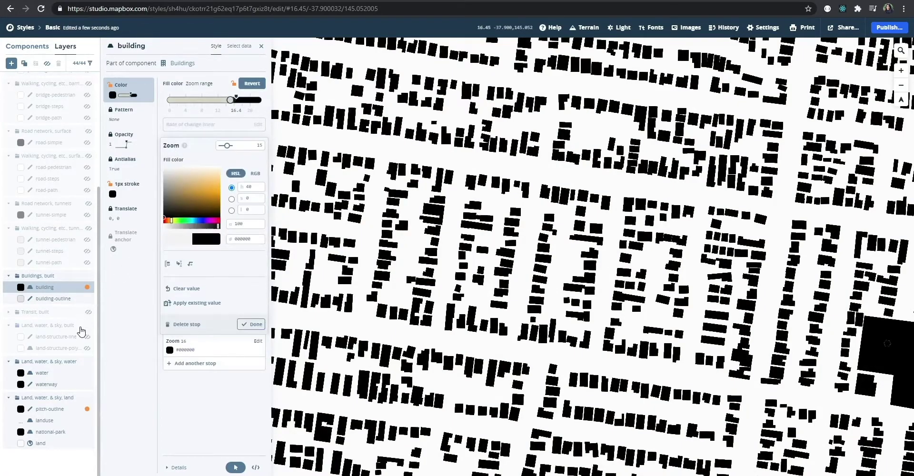
{"action": "left_click", "coordinate": [202, 133]}
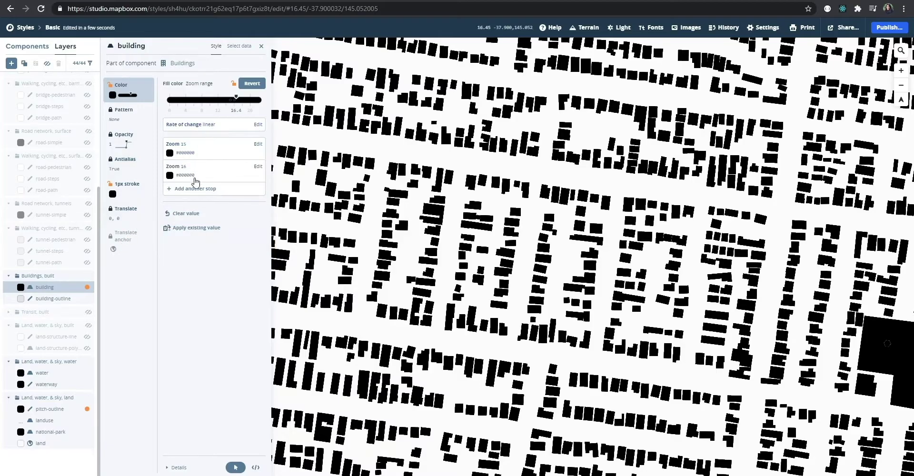
Override the building layer's fill opacity and compare how the buildings render at zoom levels between about 15.4 and 16.
{"action": "scroll", "coordinate": [412, 178], "scroll_direction": "down", "scroll_amount": 1}
{"action": "scroll", "coordinate": [467, 213], "scroll_direction": "down", "scroll_amount": 3}
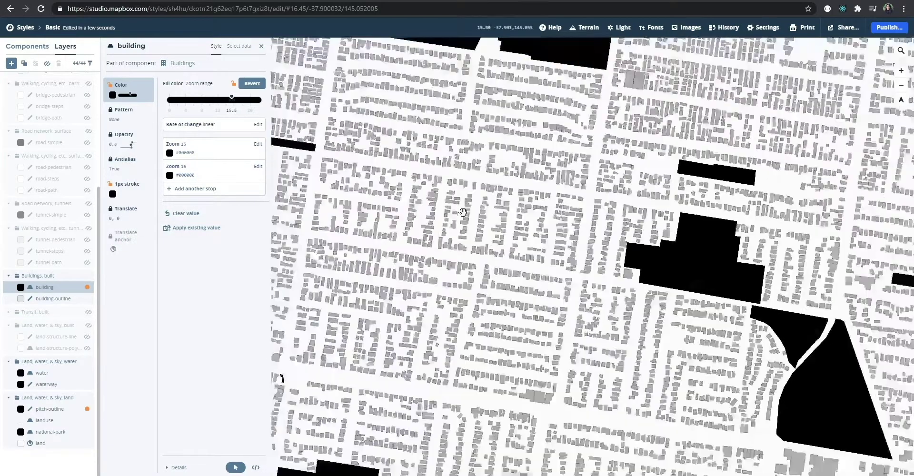
{"action": "scroll", "coordinate": [466, 213], "scroll_direction": "up", "scroll_amount": 2}
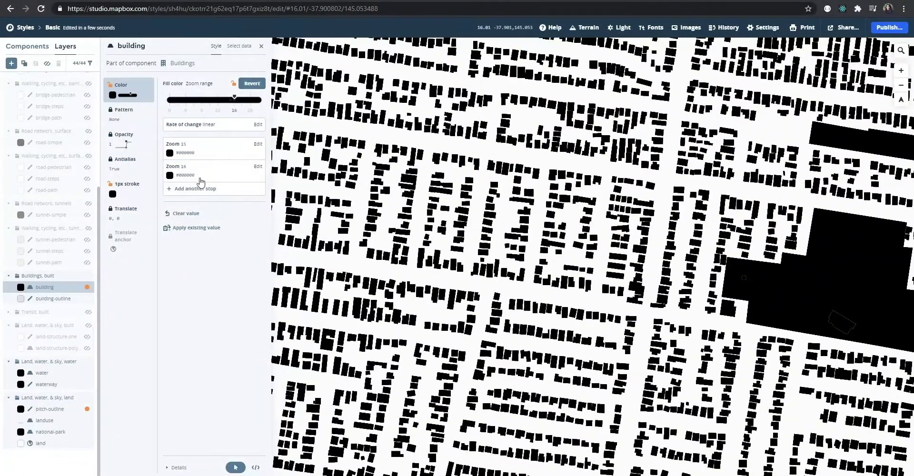
{"action": "left_click", "coordinate": [123, 145]}
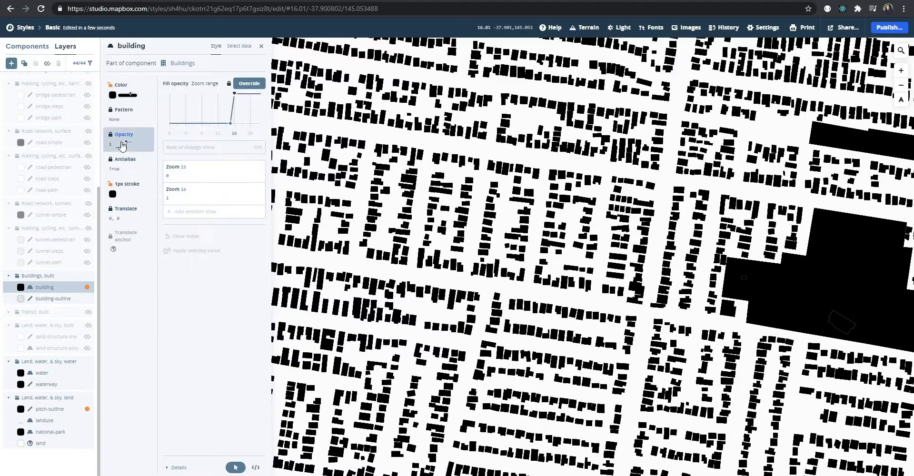
{"action": "left_click", "coordinate": [246, 83]}
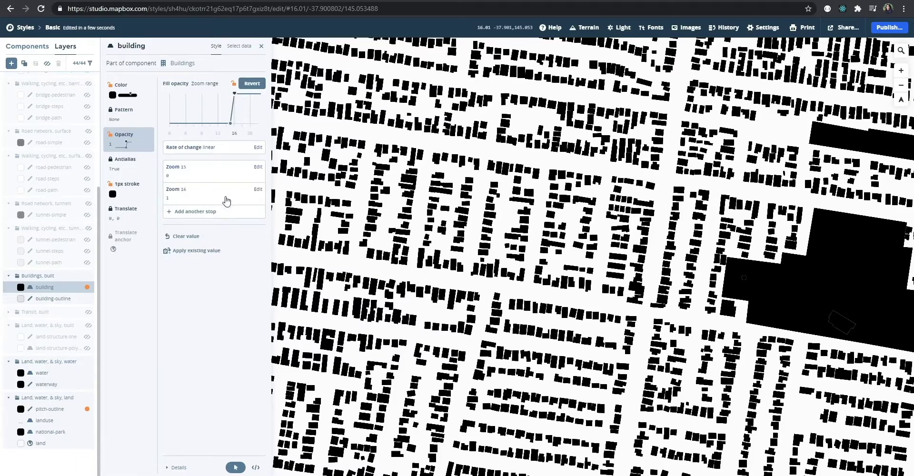
{"action": "scroll", "coordinate": [412, 188], "scroll_direction": "down", "scroll_amount": 1}
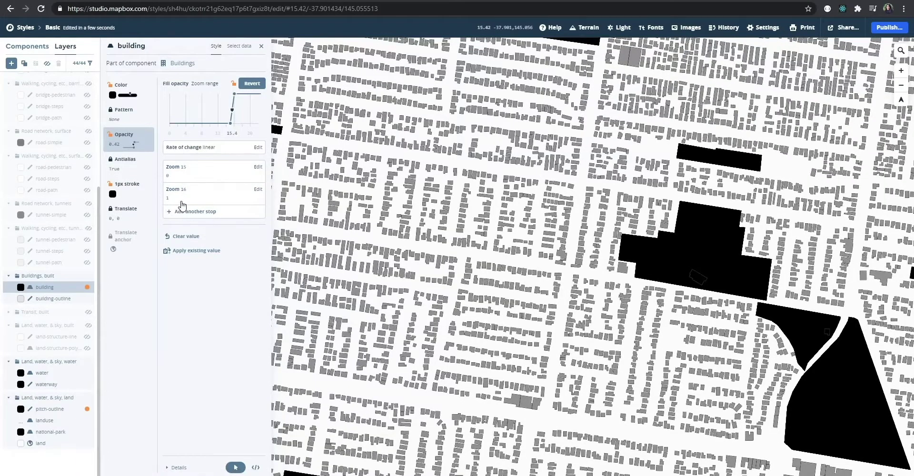
{"action": "scroll", "coordinate": [427, 182], "scroll_direction": "up", "scroll_amount": 1}
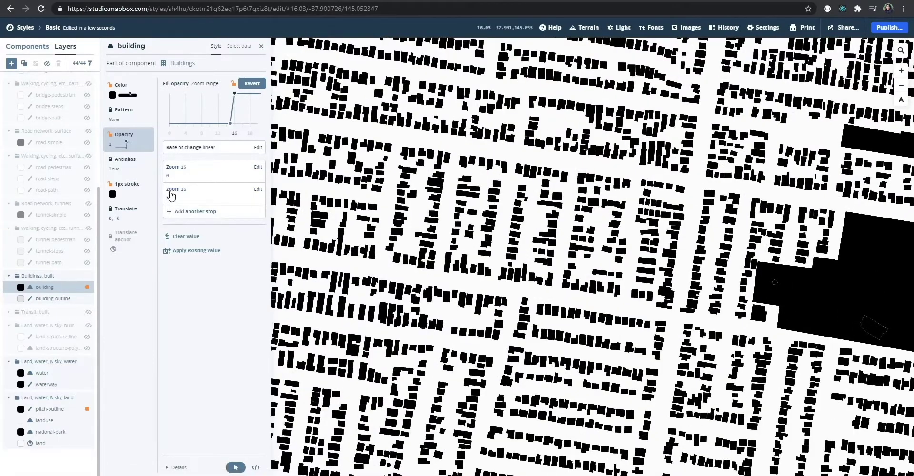
Try moving the building layer's full-opacity stop to zoom 22, restore it to zoom 16 and close the layer's settings.
{"action": "left_click", "coordinate": [170, 192]}
{"action": "left_click_drag", "start_coordinate": [227, 191], "coordinate": [230, 191]}
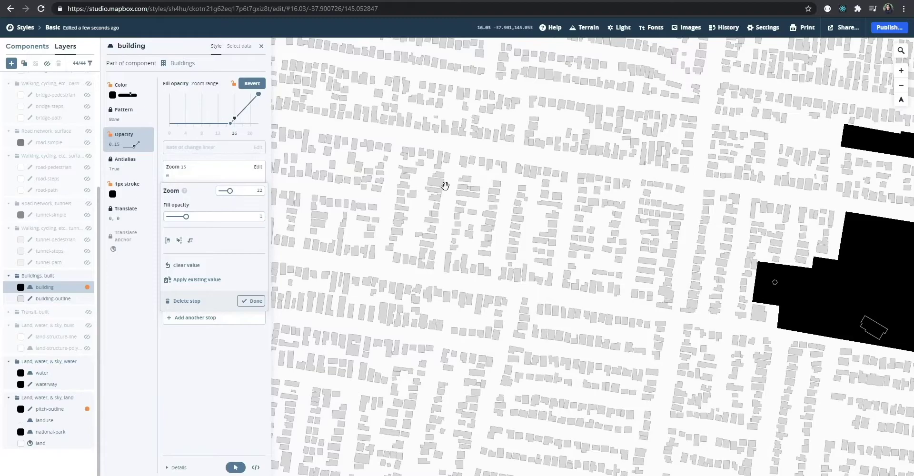
{"action": "scroll", "coordinate": [444, 184], "scroll_direction": "down", "scroll_amount": 3}
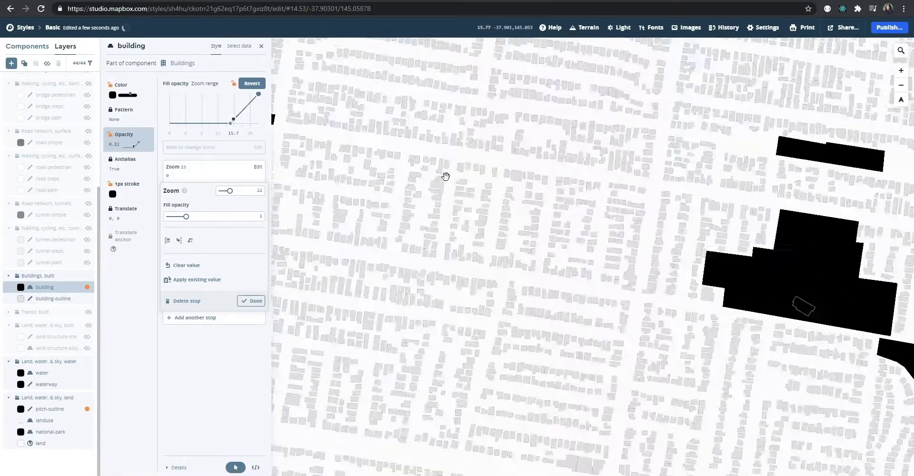
{"action": "scroll", "coordinate": [446, 176], "scroll_direction": "up", "scroll_amount": 3}
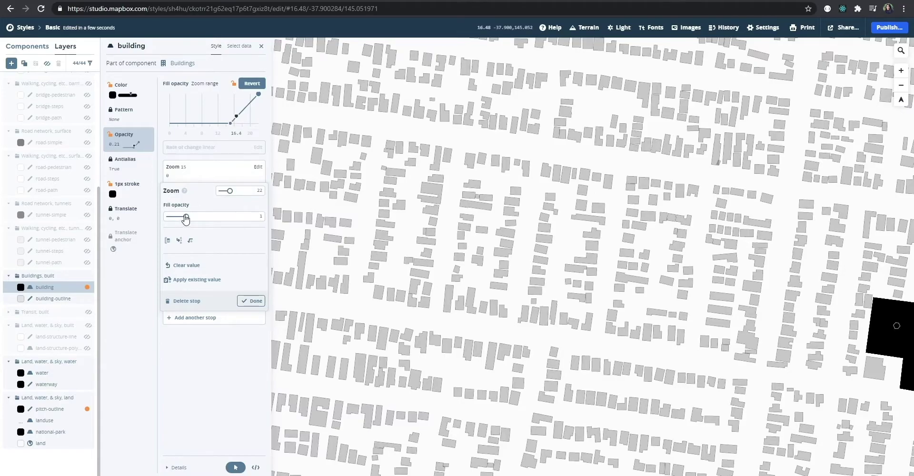
{"action": "mouse_move", "coordinate": [230, 192]}
{"action": "left_mouse_down"}
{"action": "mouse_move", "coordinate": [221, 194]}
{"action": "mouse_move", "coordinate": [229, 195]}
{"action": "left_mouse_up"}
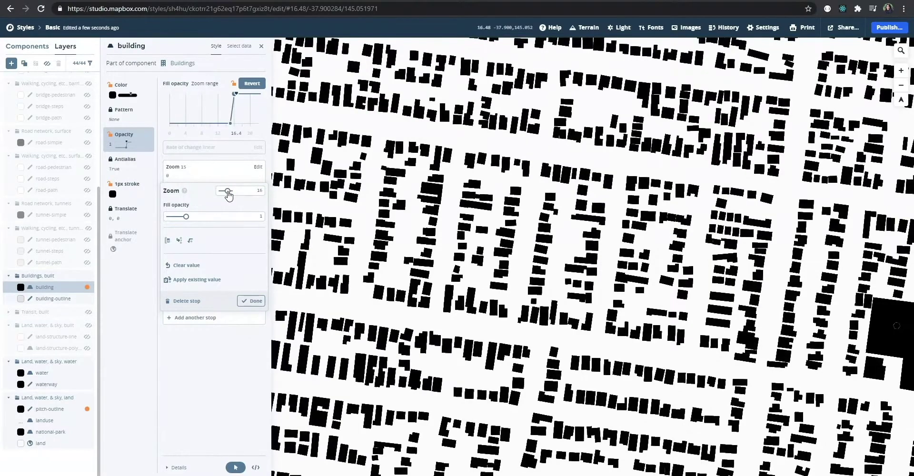
{"action": "scroll", "coordinate": [376, 210], "scroll_direction": "down", "scroll_amount": 1}
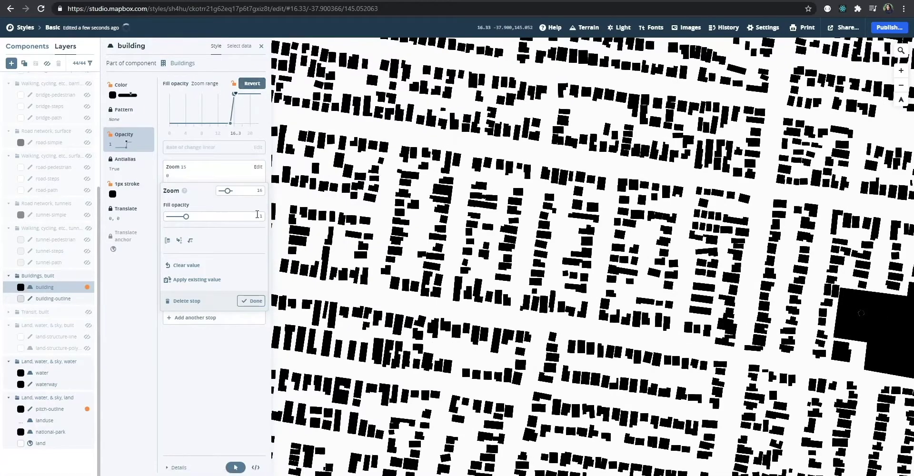
{"action": "left_click", "coordinate": [251, 301]}
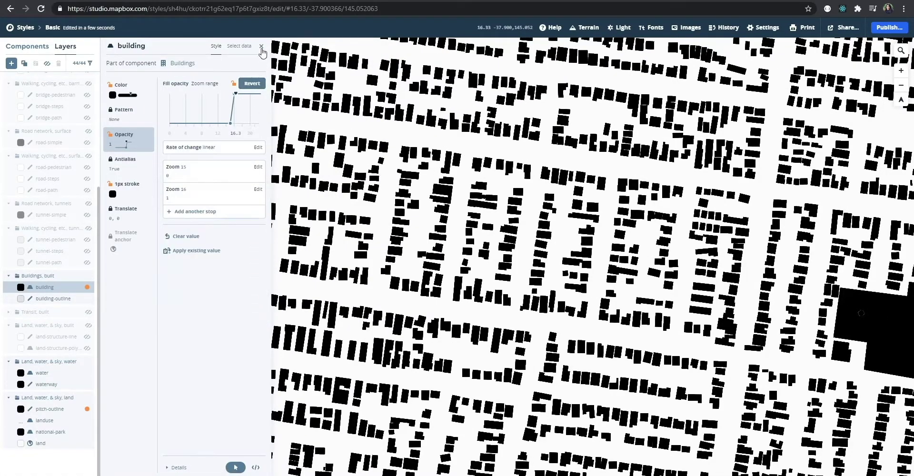
{"action": "left_click", "coordinate": [261, 47]}
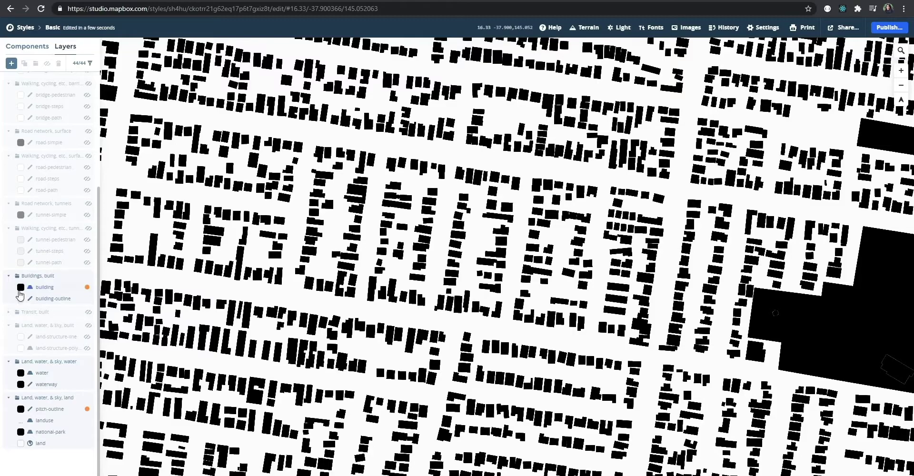
Override the building-outline layer's line color and set it to black, 000000.
{"action": "left_click", "coordinate": [22, 299]}
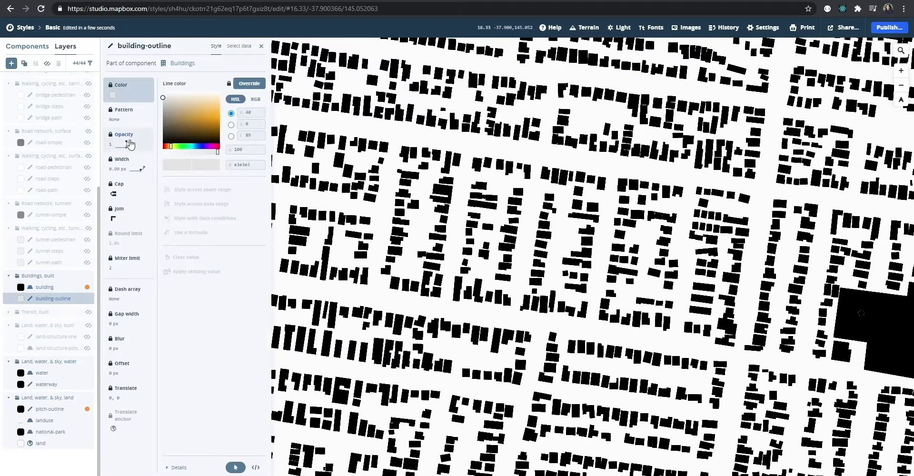
{"action": "left_click", "coordinate": [249, 83]}
{"action": "left_click", "coordinate": [170, 119]}
{"action": "left_click", "coordinate": [164, 146]}
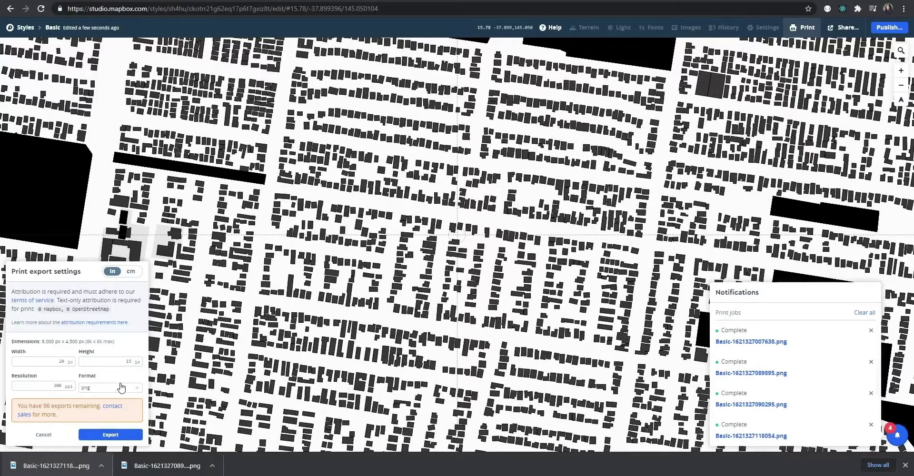
{"action": "left_click", "coordinate": [122, 388]}
{"action": "left_click", "coordinate": [121, 387]}
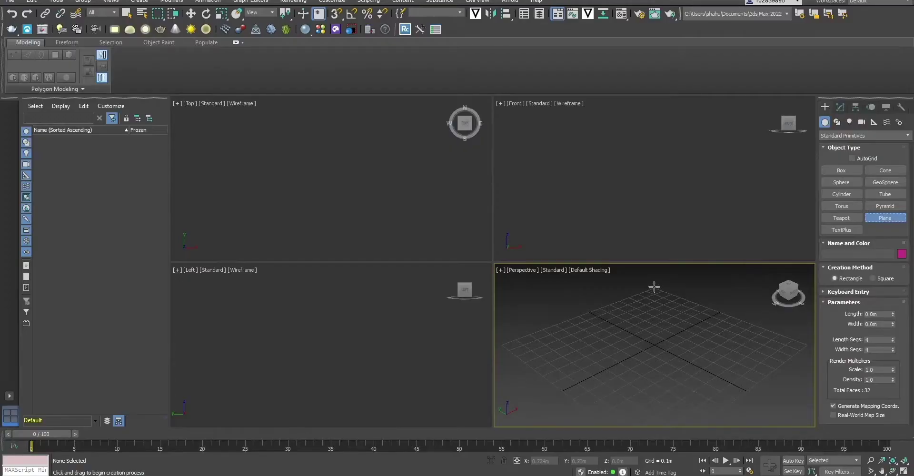
In 3ds Max, draw a plane about 1.39 m by 1.43 m in the Perspective view with 200 length and 200 width segments.
{"action": "left_click_drag", "start_coordinate": [652, 286], "coordinate": [646, 455]}
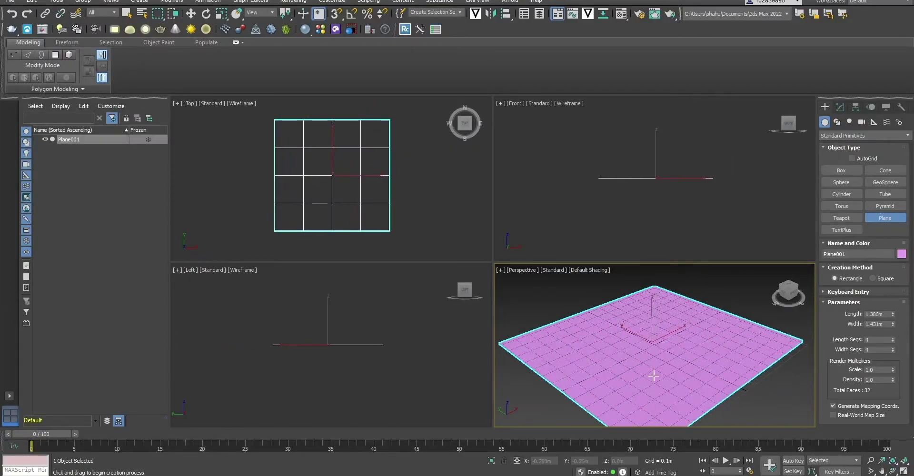
{"action": "double_click", "coordinate": [875, 340]}
{"action": "type", "text": "200"}
{"action": "key", "text": "Tab"}
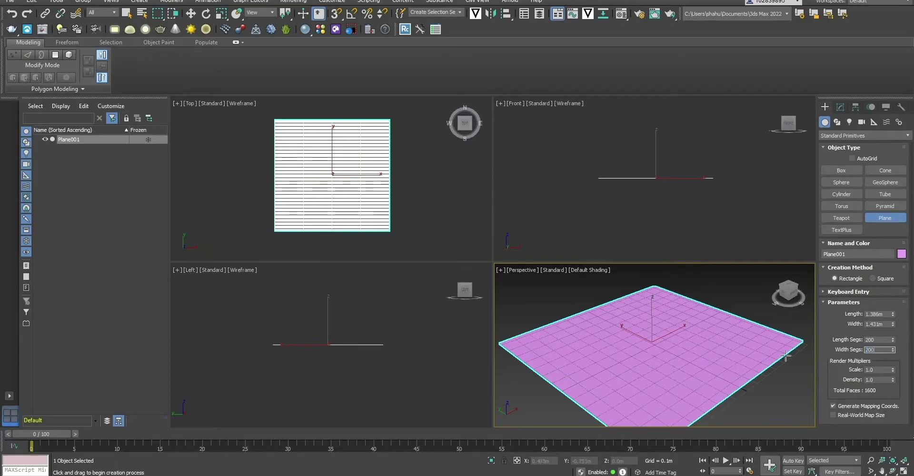
{"action": "left_click", "coordinate": [763, 298]}
{"action": "scroll", "coordinate": [674, 360], "scroll_direction": "up", "scroll_amount": 4}
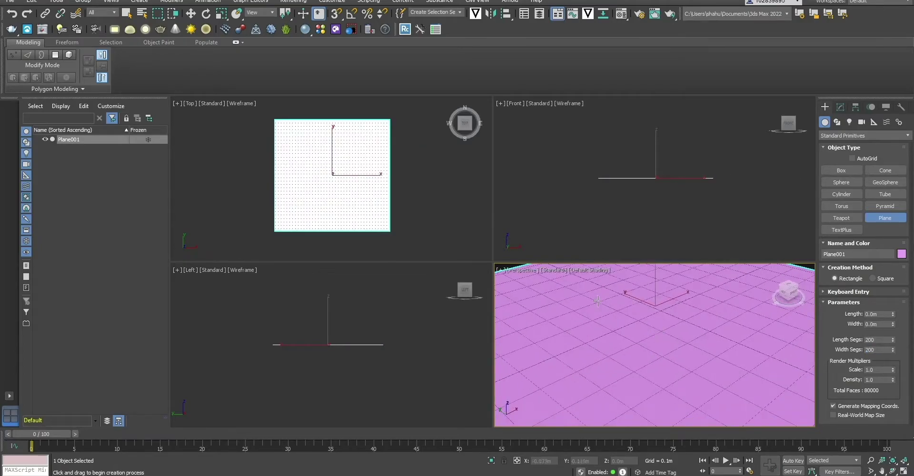
{"action": "scroll", "coordinate": [352, 188], "scroll_direction": "up", "scroll_amount": 3}
{"action": "scroll", "coordinate": [353, 187], "scroll_direction": "down", "scroll_amount": 3}
{"action": "scroll", "coordinate": [620, 318], "scroll_direction": "down", "scroll_amount": 5}
{"action": "middle_click_drag", "start_coordinate": [621, 327], "coordinate": [628, 356]}
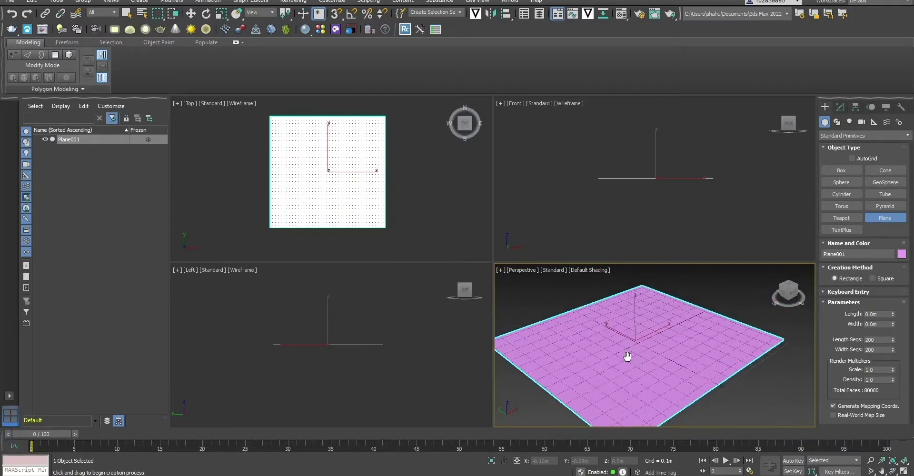
{"action": "right_click", "coordinate": [720, 285]}
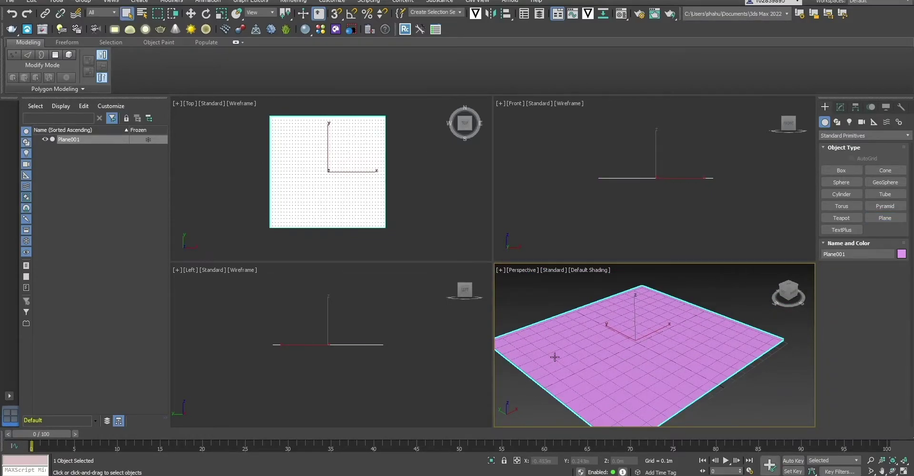
Apply the black-and-white map image from the Desktop folder to the plane as its texture.
{"action": "key", "text": "alt+Tab"}
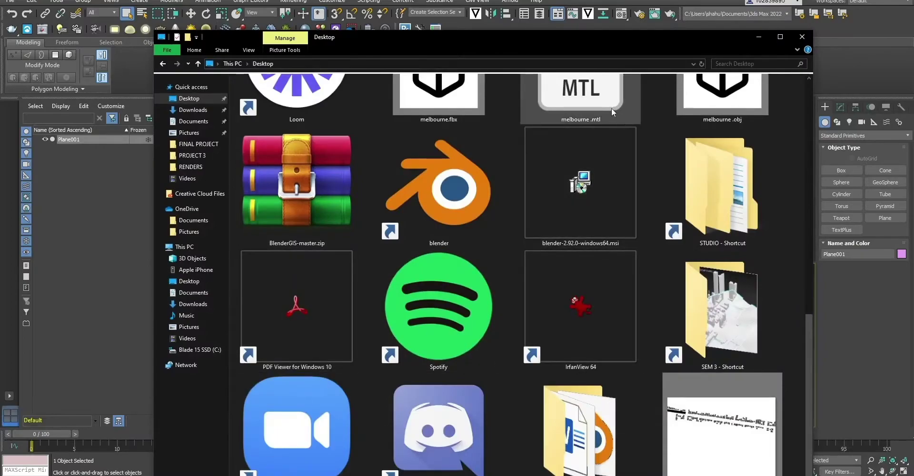
{"action": "left_click_drag", "start_coordinate": [540, 43], "coordinate": [290, 25]}
{"action": "left_click_drag", "start_coordinate": [461, 438], "coordinate": [632, 366]}
{"action": "left_click", "coordinate": [505, 21]}
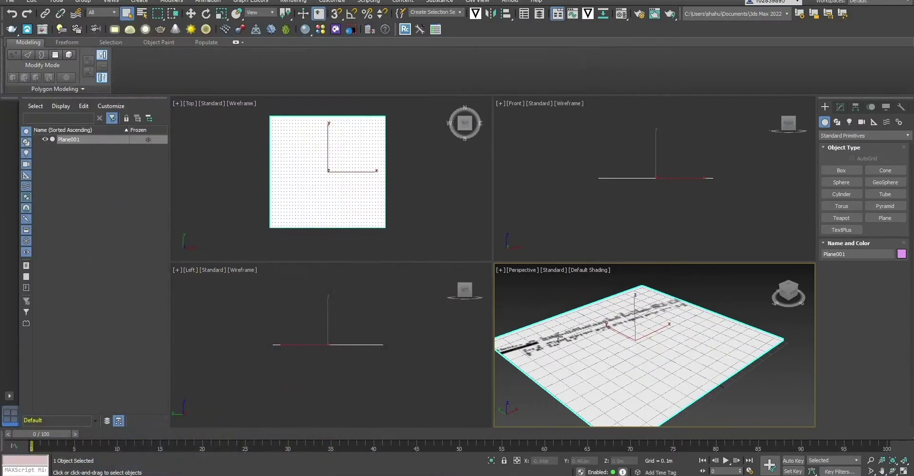
{"action": "middle_click_drag", "start_coordinate": [568, 335], "coordinate": [589, 346]}
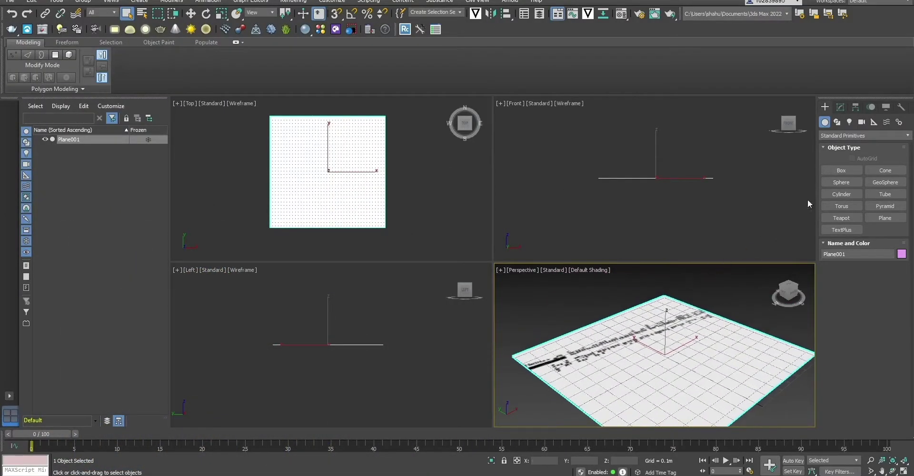
{"action": "left_click", "coordinate": [840, 107]}
{"action": "left_click", "coordinate": [824, 107]}
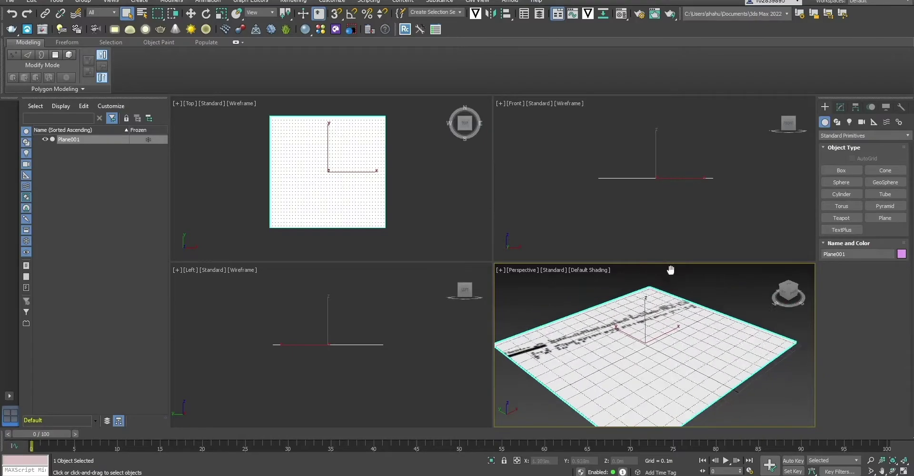
{"action": "left_click", "coordinate": [842, 107]}
{"action": "left_click", "coordinate": [825, 107]}
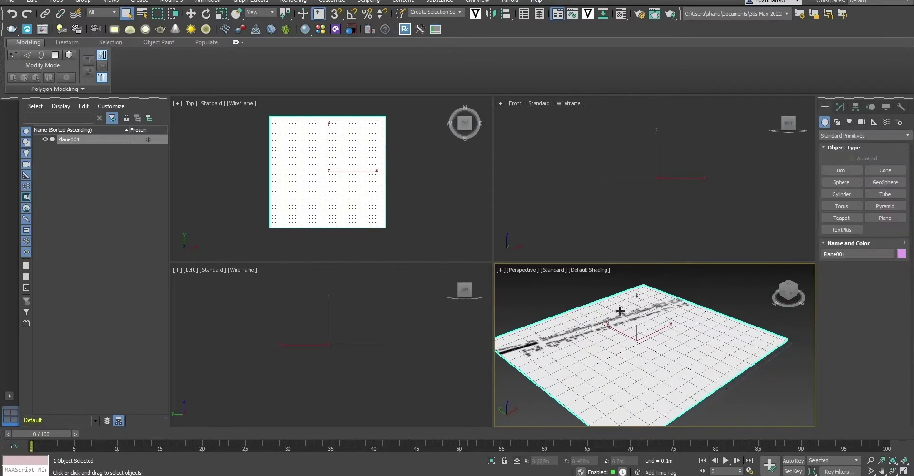
Add a UVW Map modifier to the plane.
{"action": "left_click", "coordinate": [840, 107]}
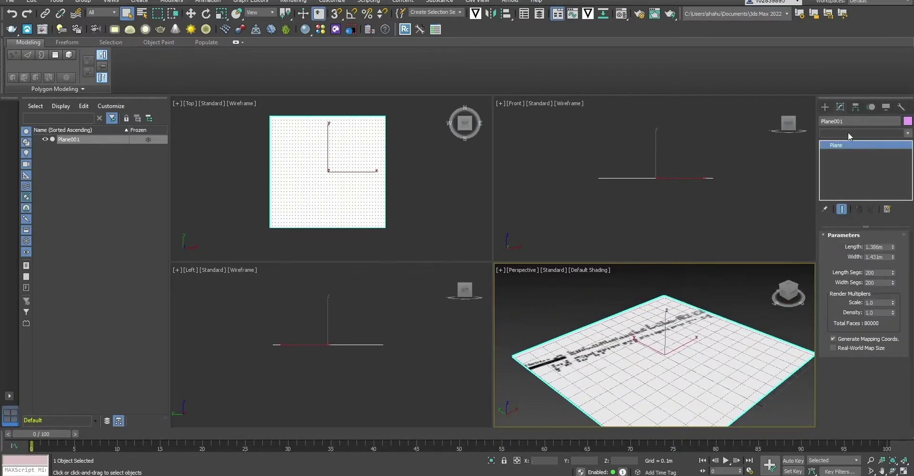
{"action": "left_click", "coordinate": [825, 107]}
{"action": "left_click", "coordinate": [840, 107]}
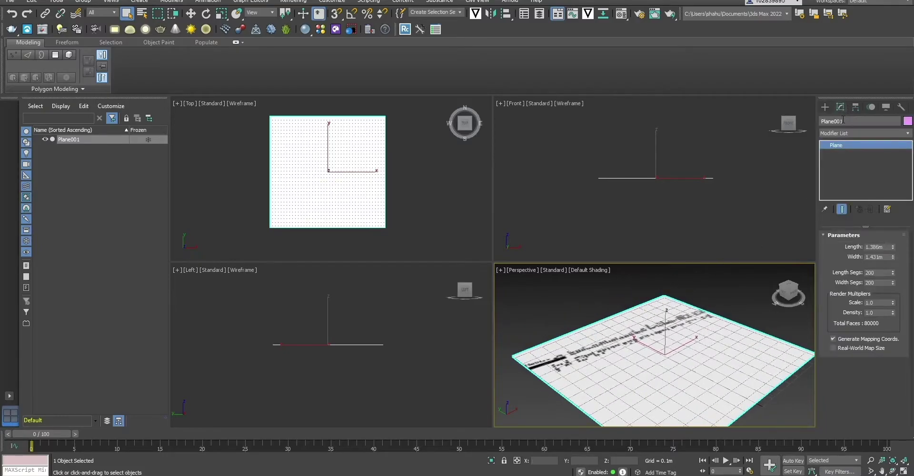
{"action": "left_click", "coordinate": [825, 106]}
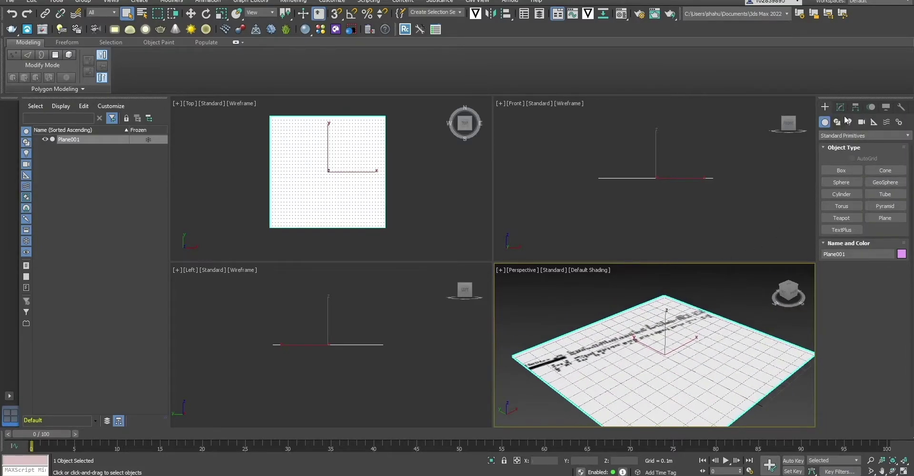
{"action": "left_click", "coordinate": [840, 107]}
{"action": "left_click", "coordinate": [825, 106]}
{"action": "middle_click_drag", "start_coordinate": [684, 277], "coordinate": [678, 275]}
{"action": "left_click", "coordinate": [840, 107]}
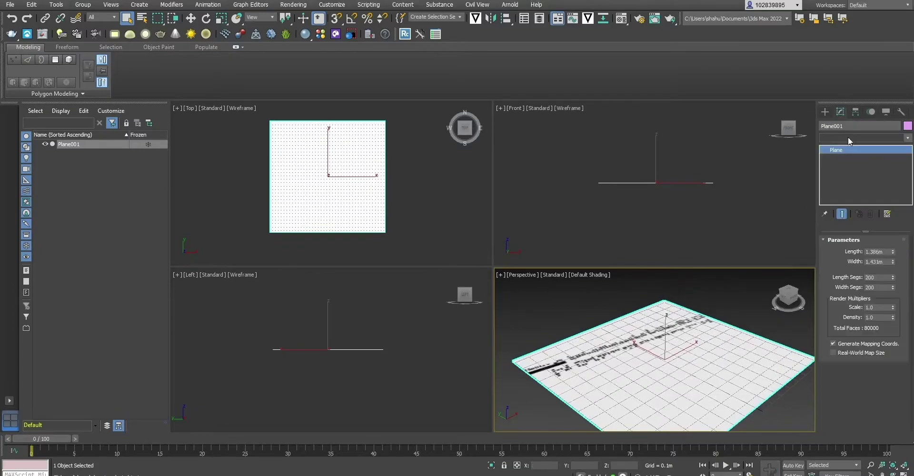
{"action": "left_click", "coordinate": [847, 131]}
{"action": "type", "text": "uv"}
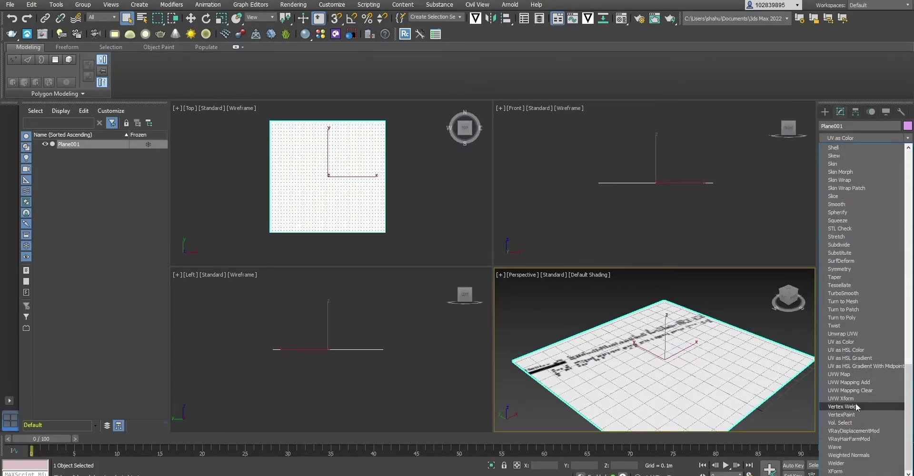
{"action": "left_click", "coordinate": [858, 374]}
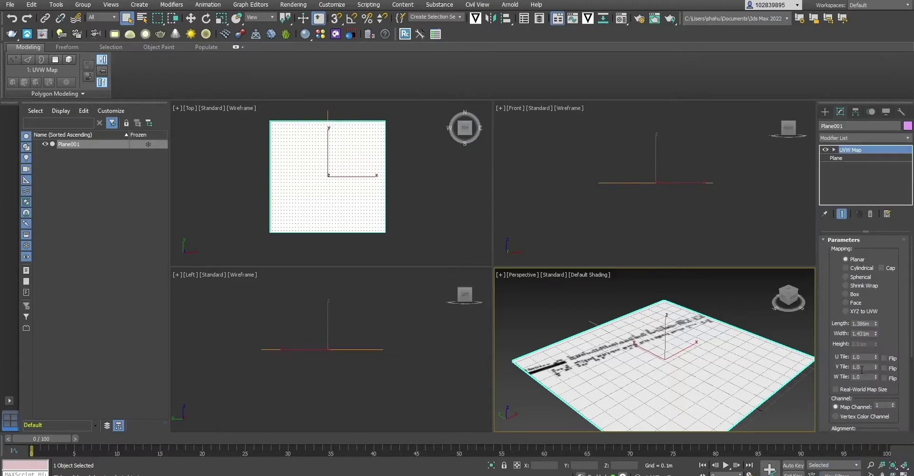
Use Bitmap Fit to match the UVW mapping's proportions to the image glen eira-GF map new.jpg on the Desktop.
{"action": "scroll", "coordinate": [857, 388], "scroll_direction": "down", "scroll_amount": 3}
{"action": "left_click", "coordinate": [857, 398]}
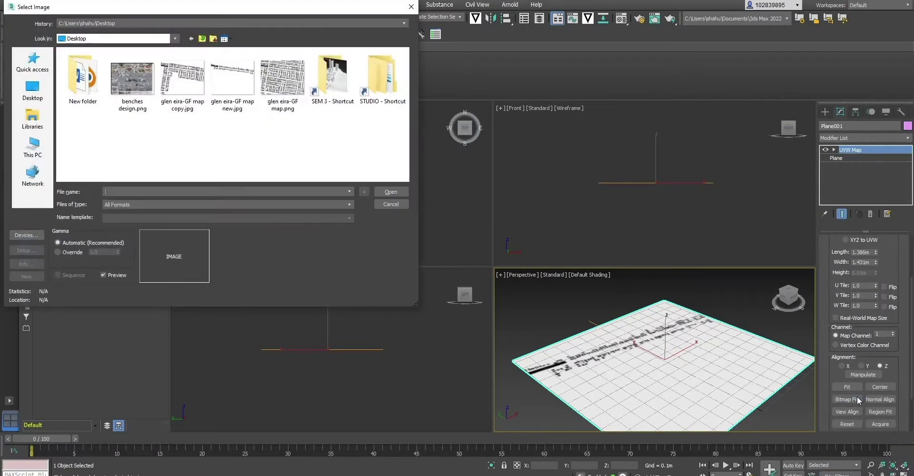
{"action": "left_click", "coordinate": [233, 81]}
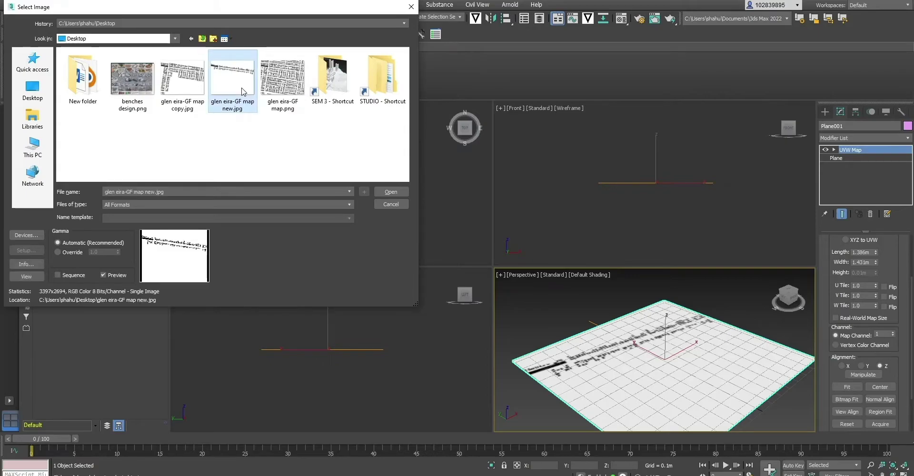
{"action": "left_click", "coordinate": [391, 191]}
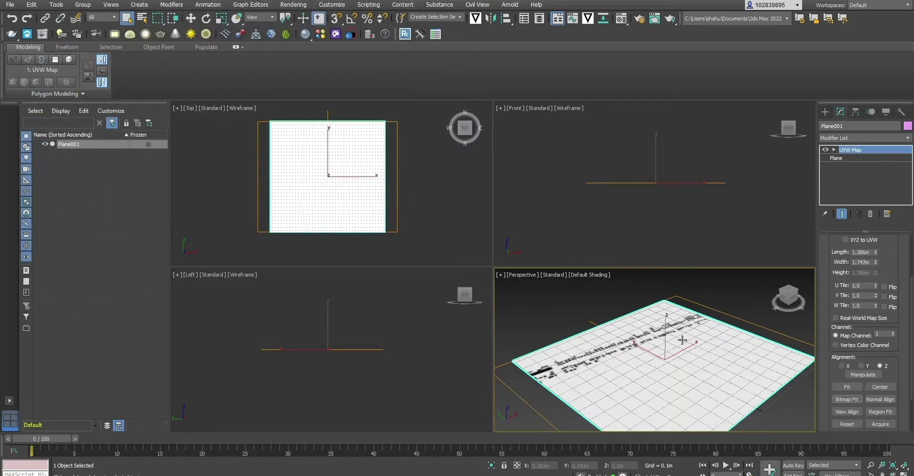
Enlarge the base plane beneath the UVW Map modifier to about 1.55 m length and 1.72 m width, and reselect it.
{"action": "left_click", "coordinate": [837, 159]}
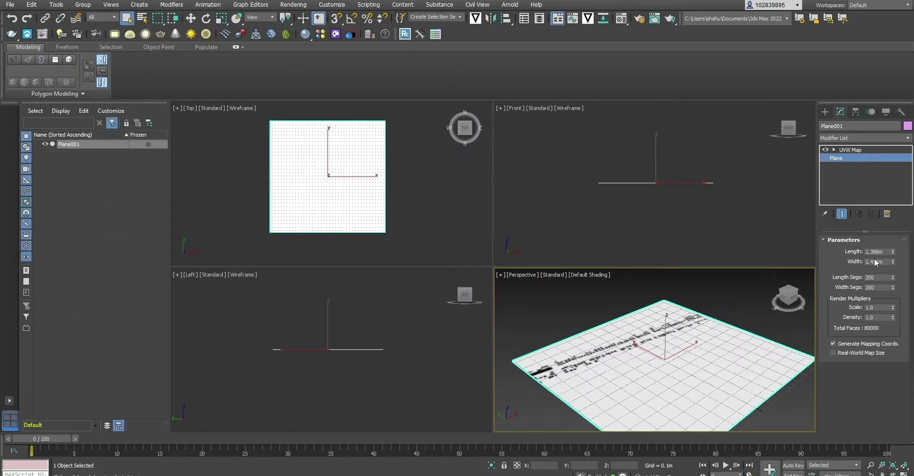
{"action": "mouse_move", "coordinate": [893, 251]}
{"action": "left_mouse_down"}
{"action": "mouse_move", "coordinate": [894, 242]}
{"action": "mouse_move", "coordinate": [894, 263]}
{"action": "mouse_move", "coordinate": [899, 229]}
{"action": "mouse_move", "coordinate": [897, 250]}
{"action": "left_mouse_up"}
{"action": "left_click", "coordinate": [761, 286]}
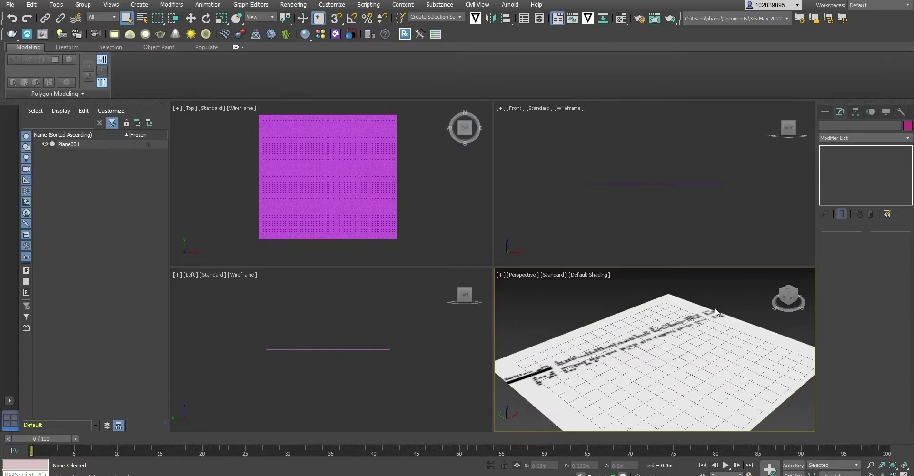
{"action": "middle_click_drag", "start_coordinate": [692, 374], "coordinate": [689, 338]}
{"action": "left_click", "coordinate": [690, 337]}
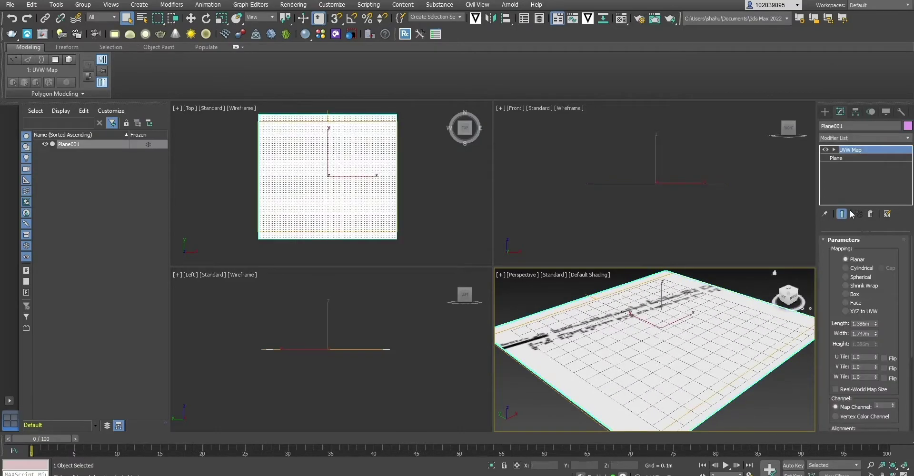
{"action": "left_click_drag", "start_coordinate": [889, 330], "coordinate": [884, 177]}
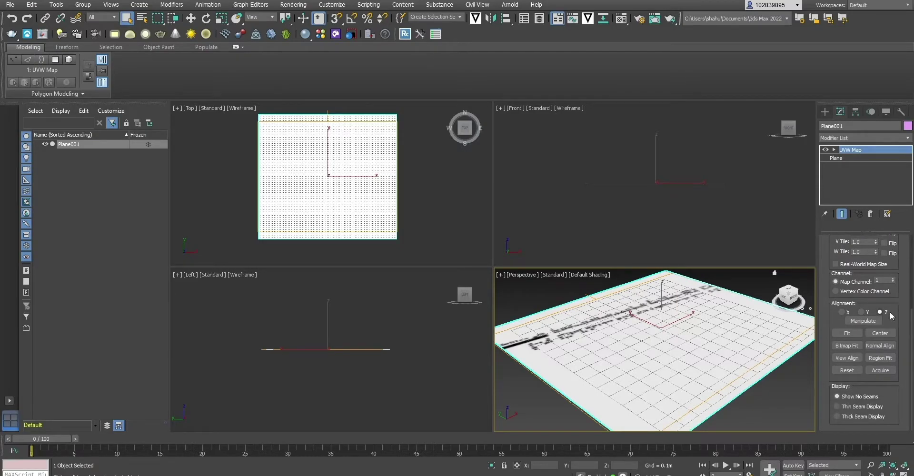
{"action": "left_click_drag", "start_coordinate": [893, 300], "coordinate": [894, 454]}
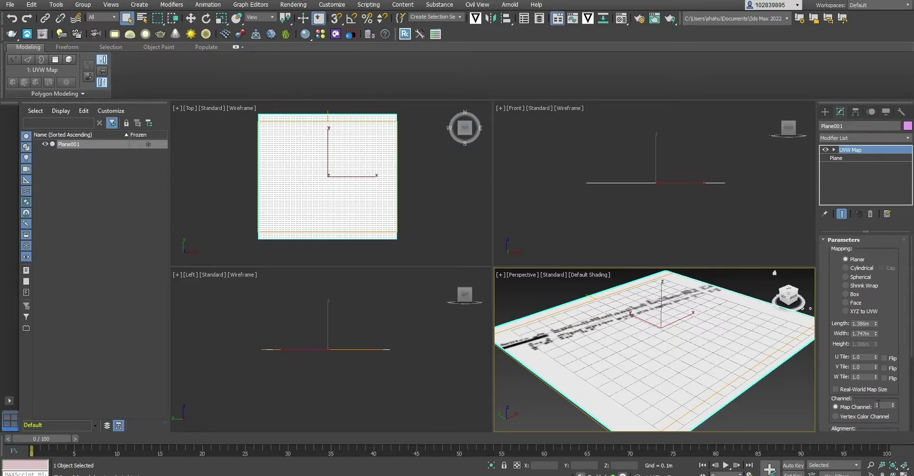
Add a Displace modifier to the plane above the UVW Map modifier.
{"action": "left_click", "coordinate": [846, 137]}
{"action": "scroll", "coordinate": [845, 138], "scroll_direction": "down", "scroll_amount": 1}
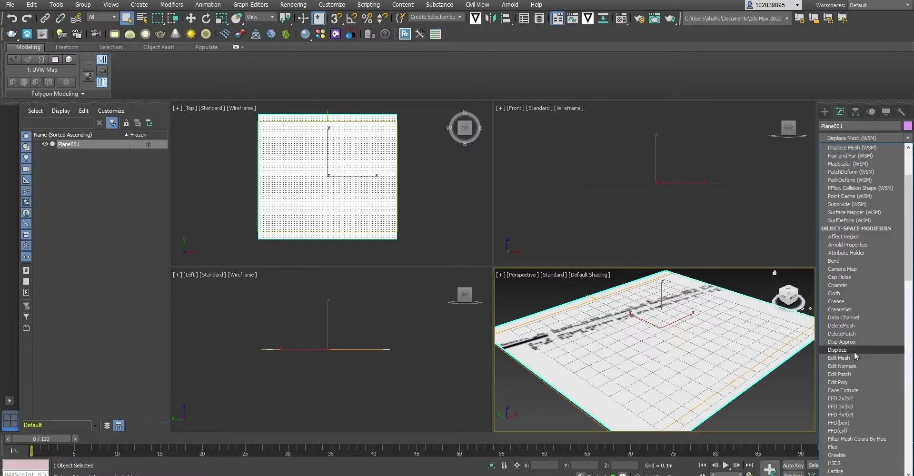
{"action": "left_click", "coordinate": [838, 350]}
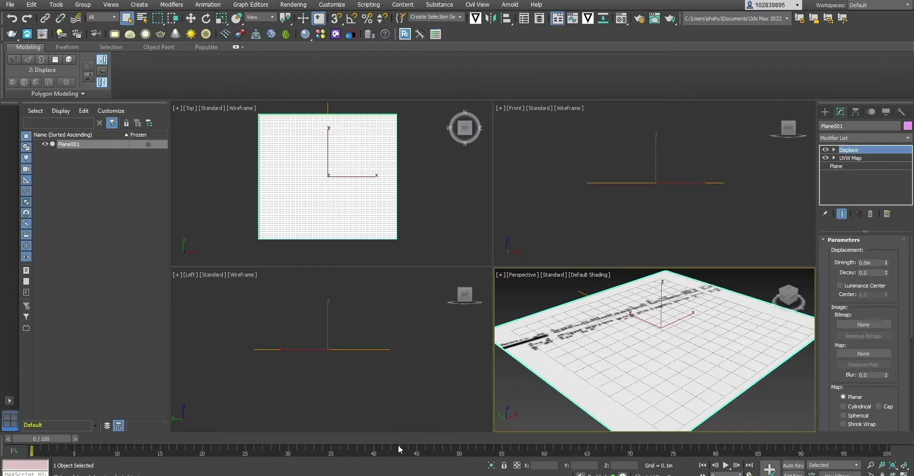
Assign glen eira-GF map new.jpg from the Desktop folder as the Displace modifier's map, and minimize the folder window.
{"action": "key", "text": "alt+Tab"}
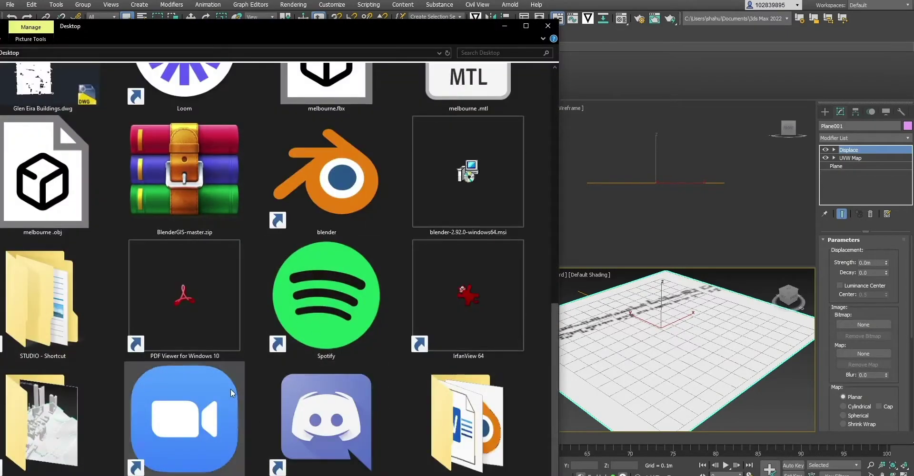
{"action": "scroll", "coordinate": [285, 315], "scroll_direction": "up", "scroll_amount": 5}
{"action": "scroll", "coordinate": [286, 315], "scroll_direction": "down", "scroll_amount": 5}
{"action": "scroll", "coordinate": [286, 315], "scroll_direction": "up", "scroll_amount": 5}
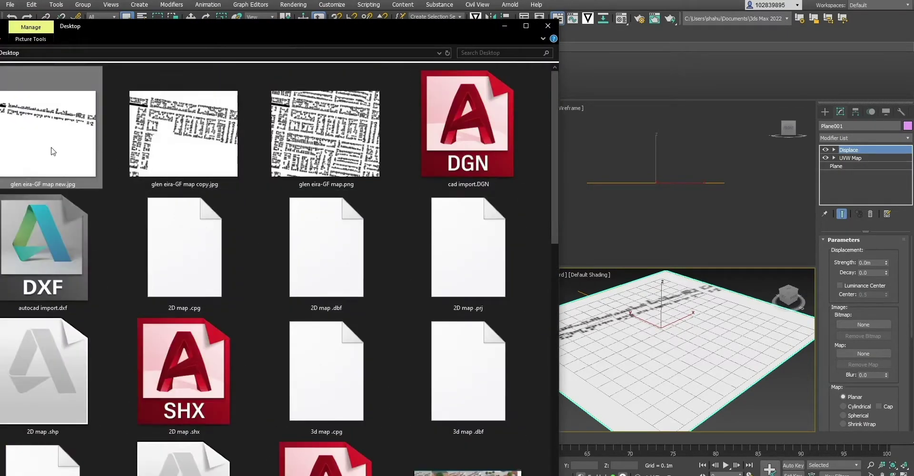
{"action": "left_click_drag", "start_coordinate": [53, 152], "coordinate": [863, 353]}
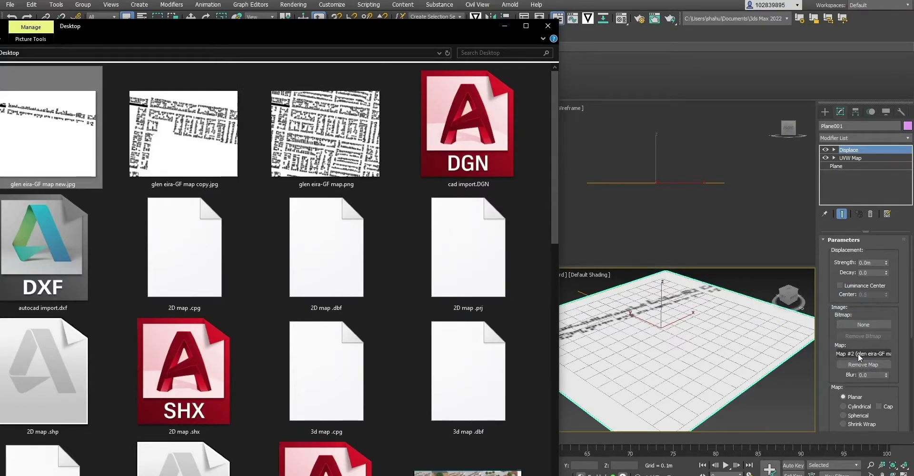
{"action": "left_click", "coordinate": [505, 26]}
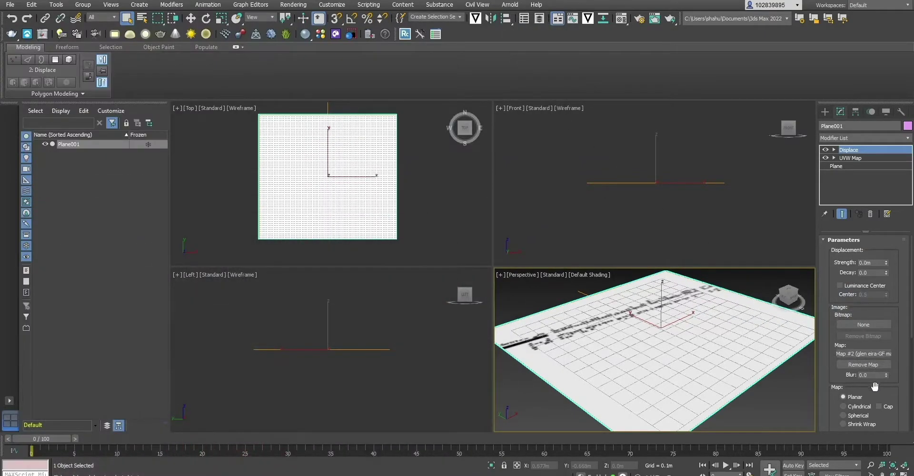
Make the Displace modifier use the plane's existing mapping.
{"action": "scroll", "coordinate": [875, 396], "scroll_direction": "down", "scroll_amount": 3}
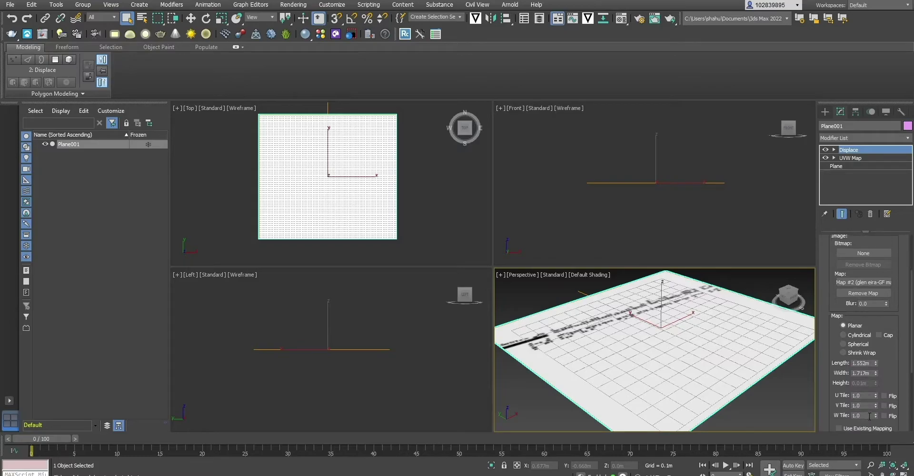
{"action": "left_click", "coordinate": [839, 427]}
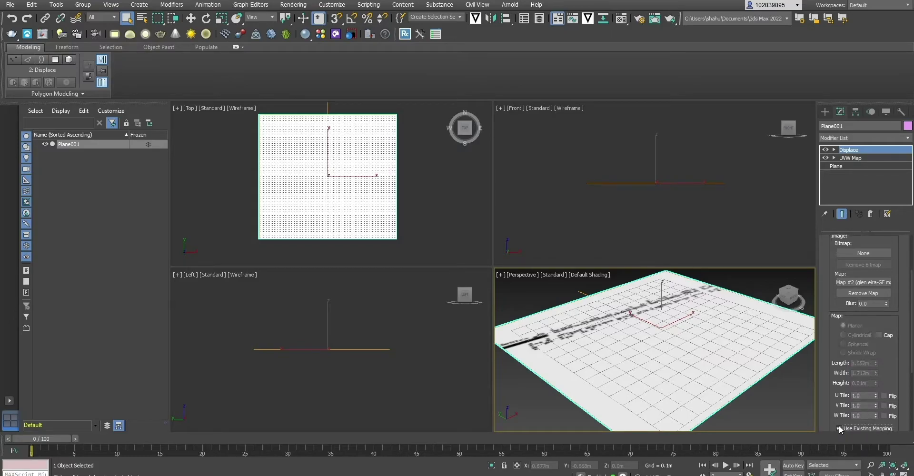
{"action": "scroll", "coordinate": [883, 397], "scroll_direction": "down", "scroll_amount": 2}
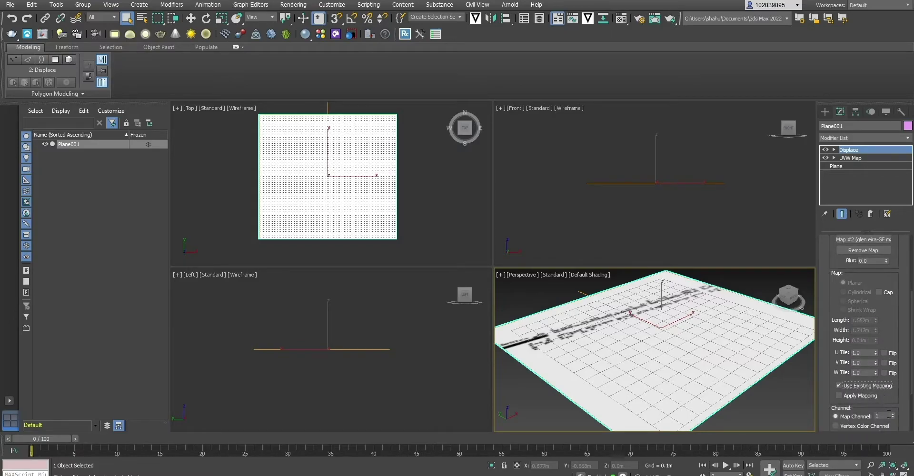
Set the Displace modifier's strength to 0.05 m.
{"action": "scroll", "coordinate": [866, 306], "scroll_direction": "up", "scroll_amount": 2}
{"action": "scroll", "coordinate": [691, 360], "scroll_direction": "up", "scroll_amount": 3}
{"action": "scroll", "coordinate": [736, 341], "scroll_direction": "down", "scroll_amount": 4}
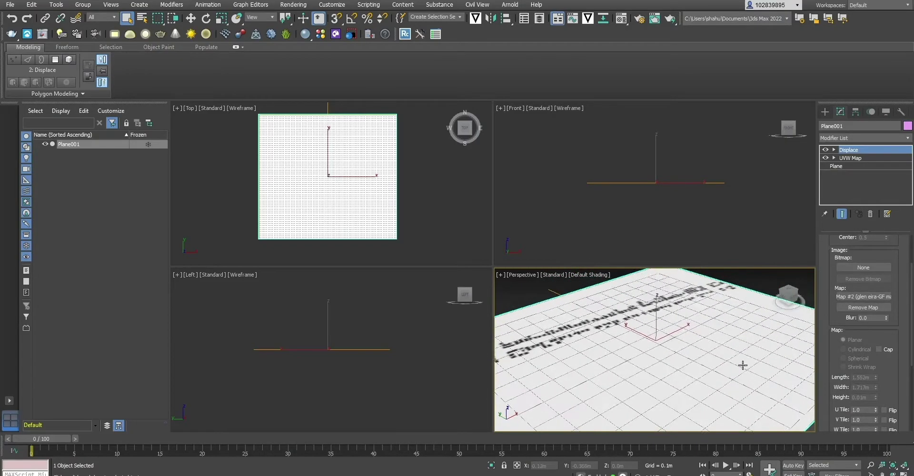
{"action": "scroll", "coordinate": [871, 270], "scroll_direction": "up", "scroll_amount": 3}
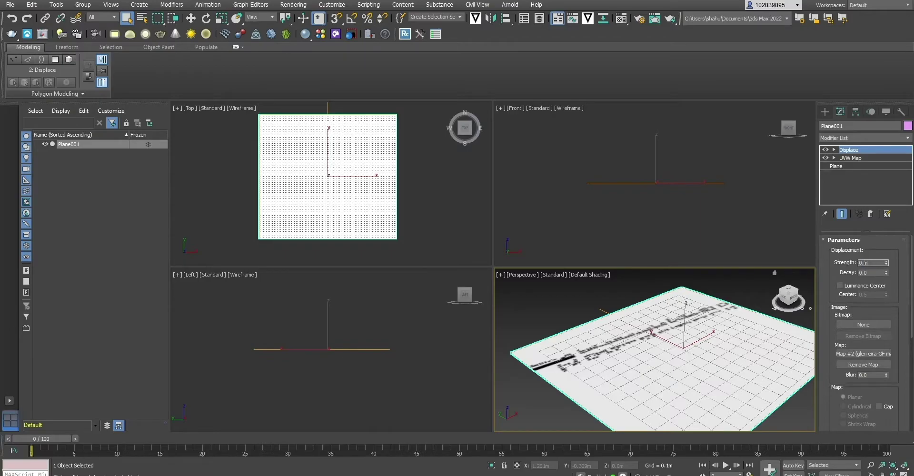
{"action": "key", "text": "Return"}
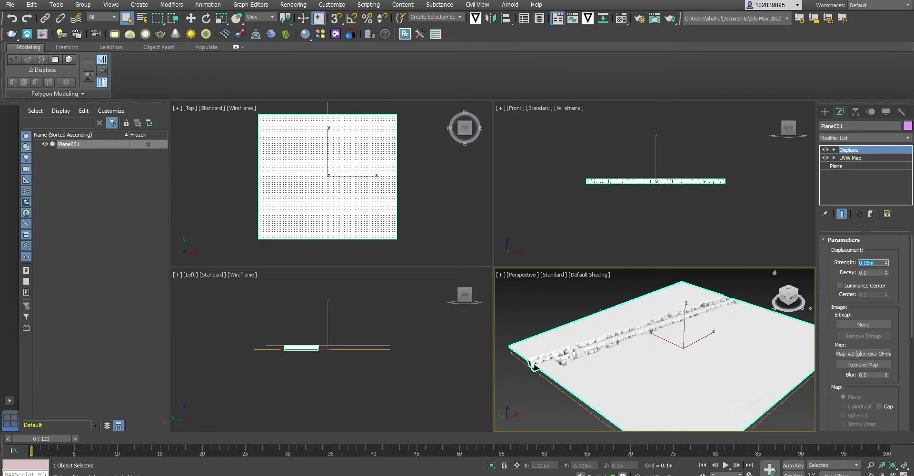
Maximize the Perspective view and examine the displaced building shapes from above and beneath the plane.
{"action": "scroll", "coordinate": [697, 343], "scroll_direction": "up", "scroll_amount": 5}
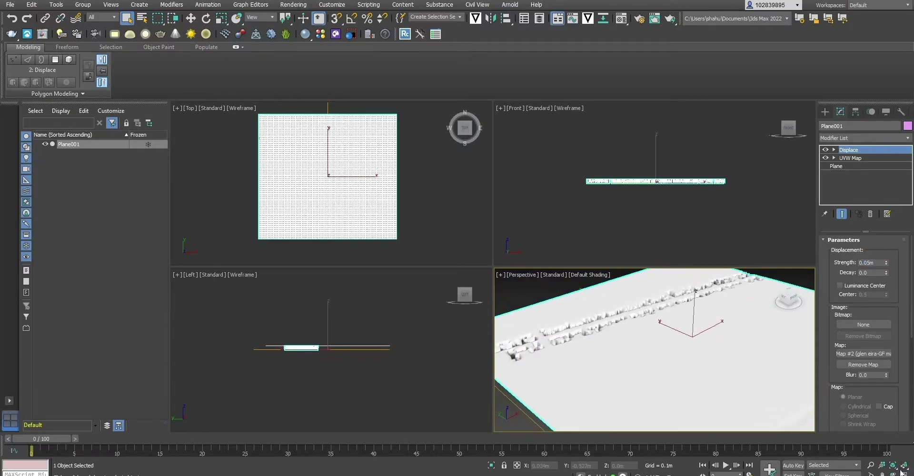
{"action": "key", "text": "alt+w"}
{"action": "scroll", "coordinate": [700, 309], "scroll_direction": "down", "scroll_amount": 3}
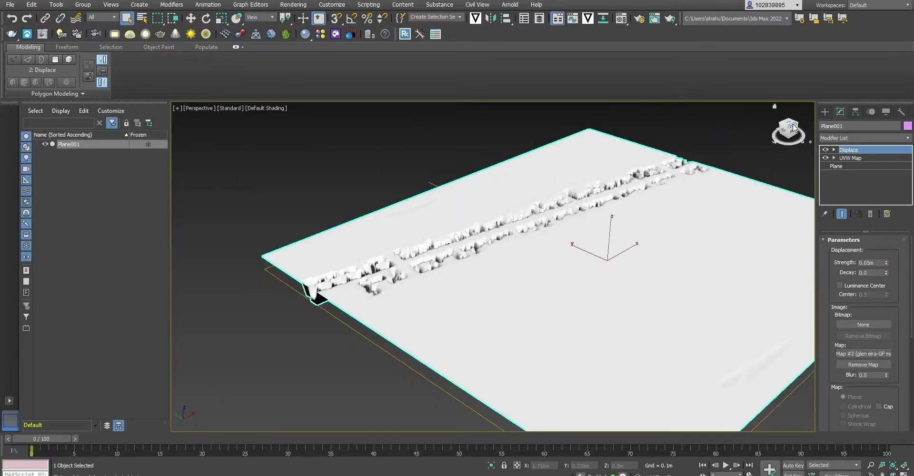
{"action": "middle_click_drag", "start_coordinate": [557, 259], "coordinate": [666, 238], "text": "alt"}
{"action": "scroll", "coordinate": [592, 206], "scroll_direction": "up", "scroll_amount": 6}
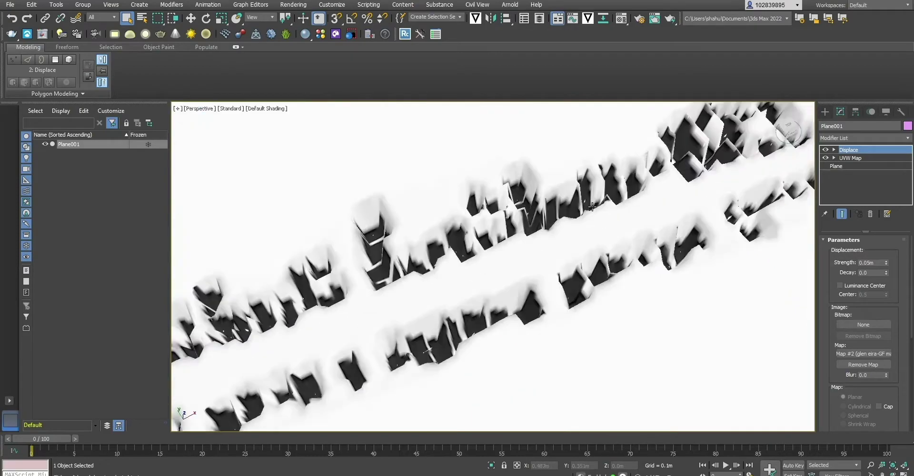
{"action": "scroll", "coordinate": [591, 206], "scroll_direction": "down", "scroll_amount": 3}
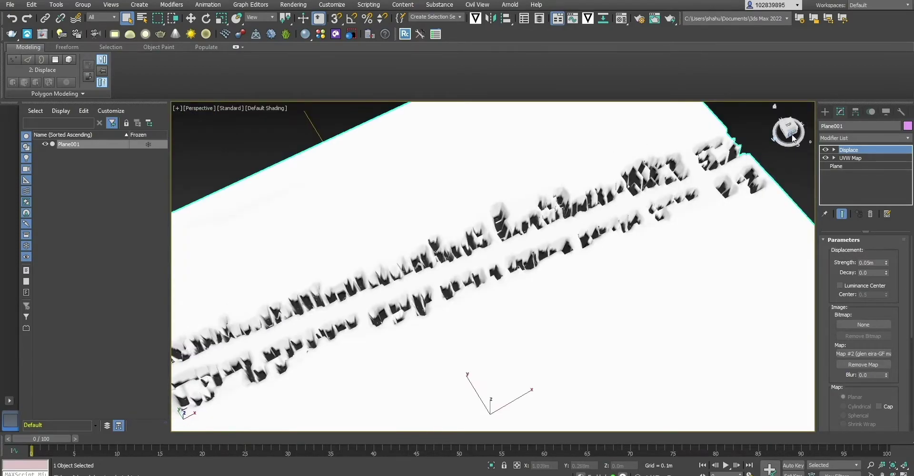
{"action": "mouse_move", "coordinate": [794, 136]}
{"action": "left_mouse_down"}
{"action": "mouse_move", "coordinate": [788, 110]}
{"action": "mouse_move", "coordinate": [790, 124]}
{"action": "left_mouse_up"}
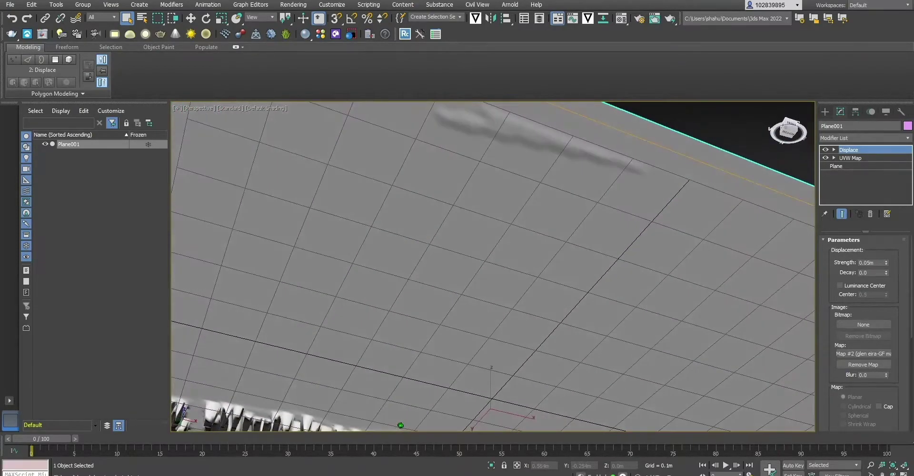
{"action": "middle_click_drag", "start_coordinate": [666, 289], "coordinate": [678, 228]}
{"action": "middle_click_drag", "start_coordinate": [540, 329], "coordinate": [569, 273]}
{"action": "scroll", "coordinate": [616, 330], "scroll_direction": "up", "scroll_amount": 5}
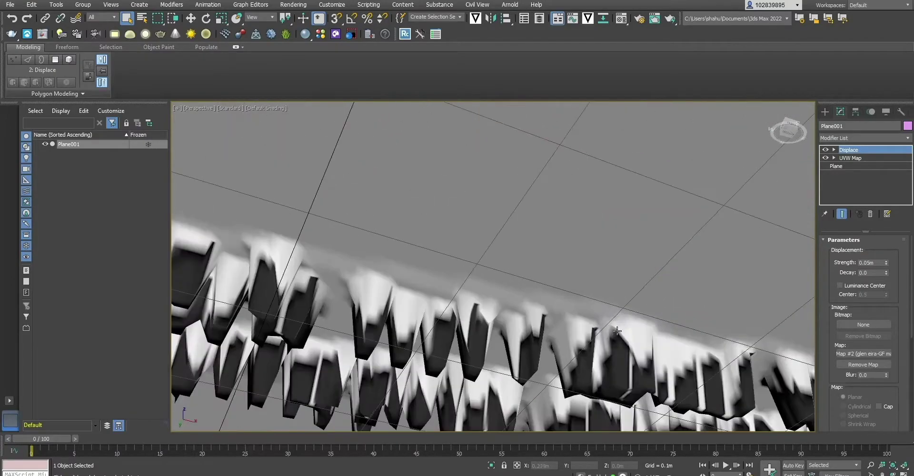
{"action": "scroll", "coordinate": [602, 333], "scroll_direction": "down", "scroll_amount": 5}
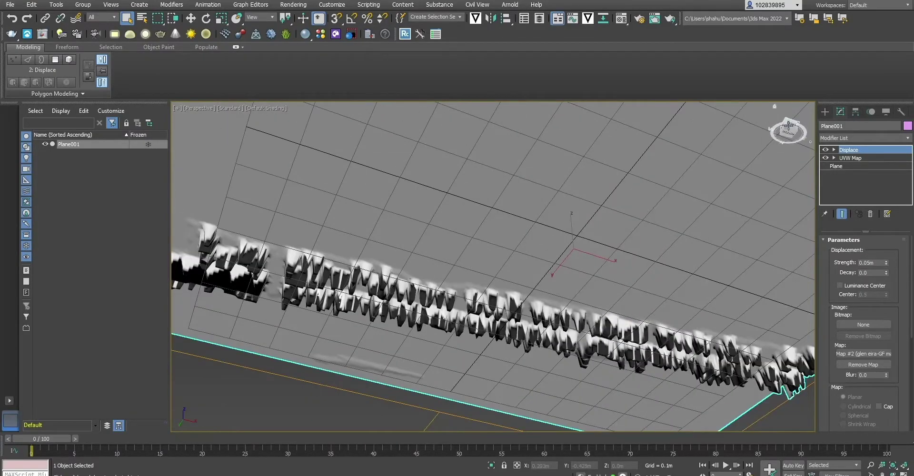
{"action": "left_click_drag", "start_coordinate": [788, 125], "coordinate": [781, 172]}
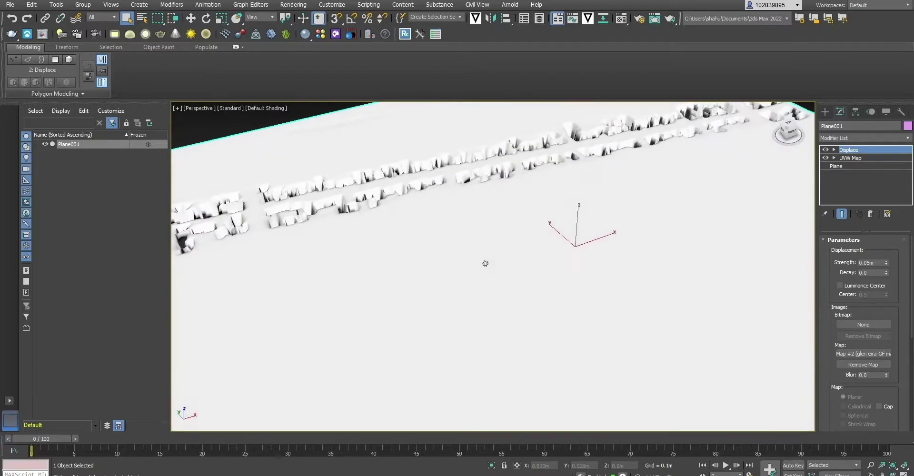
{"action": "scroll", "coordinate": [733, 160], "scroll_direction": "down", "scroll_amount": 4}
{"action": "middle_click_drag", "start_coordinate": [714, 179], "coordinate": [622, 257]}
{"action": "scroll", "coordinate": [524, 238], "scroll_direction": "up", "scroll_amount": 3}
{"action": "middle_click_drag", "start_coordinate": [593, 214], "coordinate": [489, 229]}
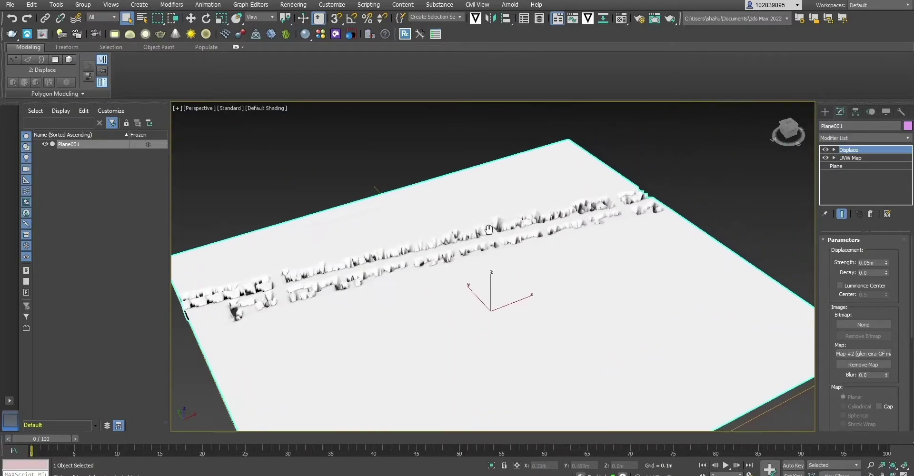
Draw a Section shape about 2.21 m long and 1.98 m wide beside the displaced plane.
{"action": "left_click", "coordinate": [833, 138]}
{"action": "left_click", "coordinate": [833, 138]}
{"action": "left_click", "coordinate": [829, 111]}
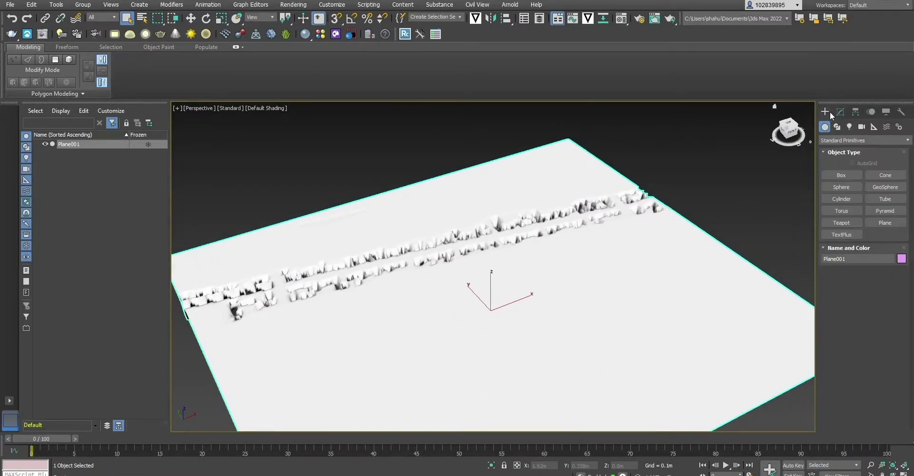
{"action": "left_click", "coordinate": [840, 127]}
{"action": "left_click", "coordinate": [886, 246]}
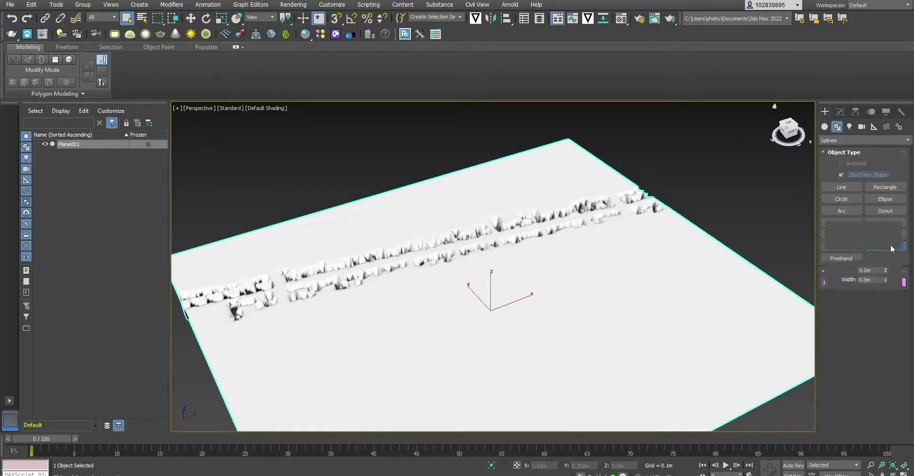
{"action": "scroll", "coordinate": [695, 185], "scroll_direction": "down", "scroll_amount": 4}
{"action": "middle_click_drag", "start_coordinate": [669, 196], "coordinate": [580, 222]}
{"action": "left_click_drag", "start_coordinate": [368, 198], "coordinate": [504, 215]}
{"action": "right_click", "coordinate": [492, 180]}
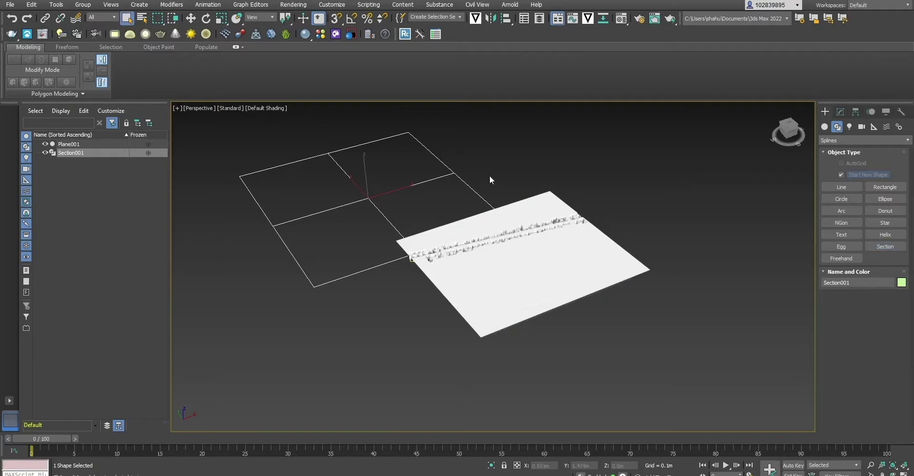
Move the section over the displaced plane and resize it to 1.68 m long and 1.763 m wide.
{"action": "left_click", "coordinate": [191, 18]}
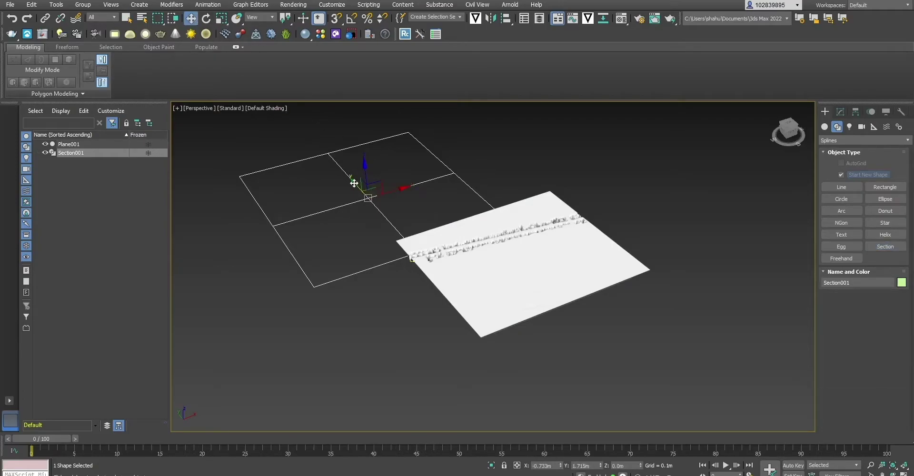
{"action": "left_click_drag", "start_coordinate": [355, 185], "coordinate": [528, 240]}
{"action": "left_click", "coordinate": [841, 112]}
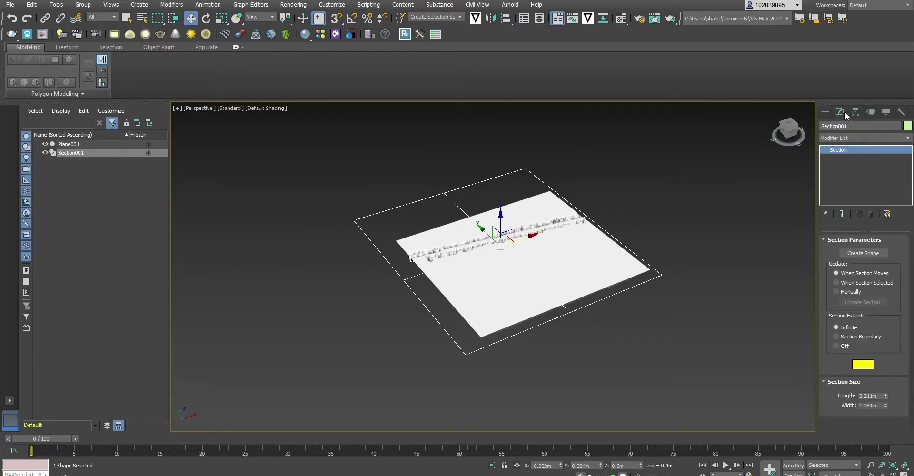
{"action": "left_click_drag", "start_coordinate": [886, 396], "coordinate": [885, 389]}
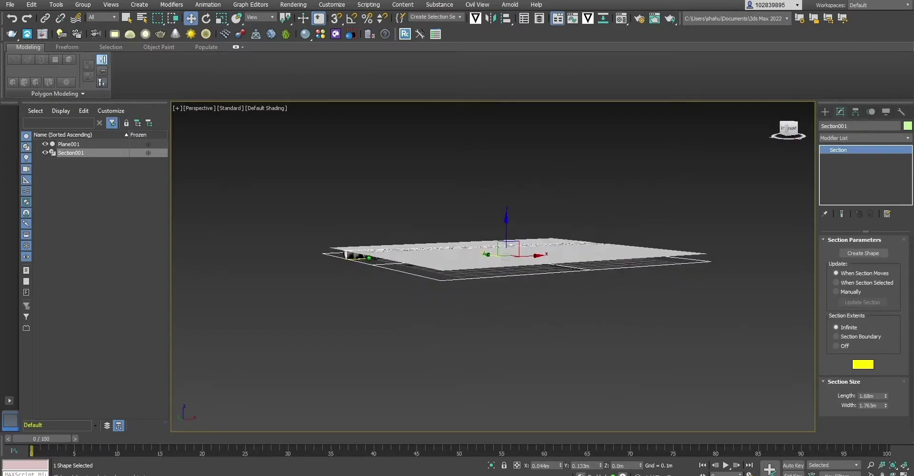
Raise the section to a height of about 0.029 m so it cuts through the displaced buildings.
{"action": "middle_click_drag", "start_coordinate": [369, 258], "coordinate": [369, 252], "text": "alt"}
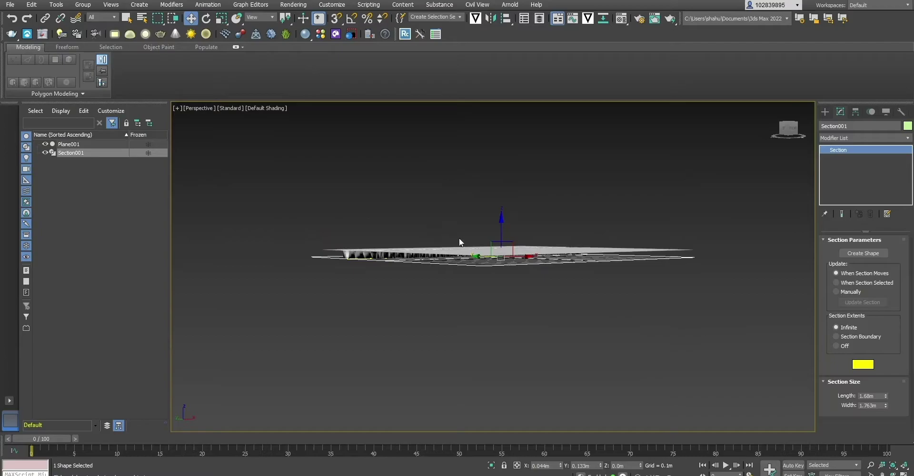
{"action": "scroll", "coordinate": [509, 251], "scroll_direction": "up", "scroll_amount": 3}
{"action": "middle_click_drag", "start_coordinate": [511, 250], "coordinate": [697, 246]}
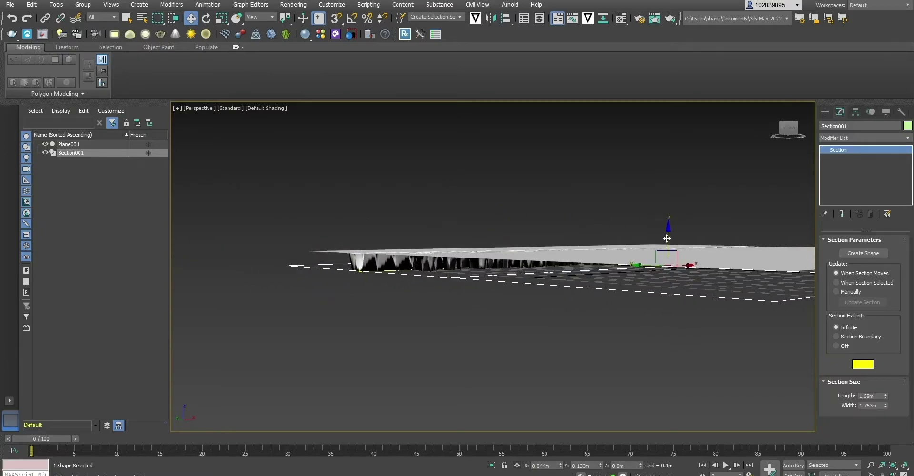
{"action": "left_click_drag", "start_coordinate": [666, 238], "coordinate": [668, 231]}
{"action": "scroll", "coordinate": [637, 231], "scroll_direction": "down", "scroll_amount": 3}
Save the scene as a 3ds Max file in the Desktop folder.
{"action": "left_click", "coordinate": [10, 5]}
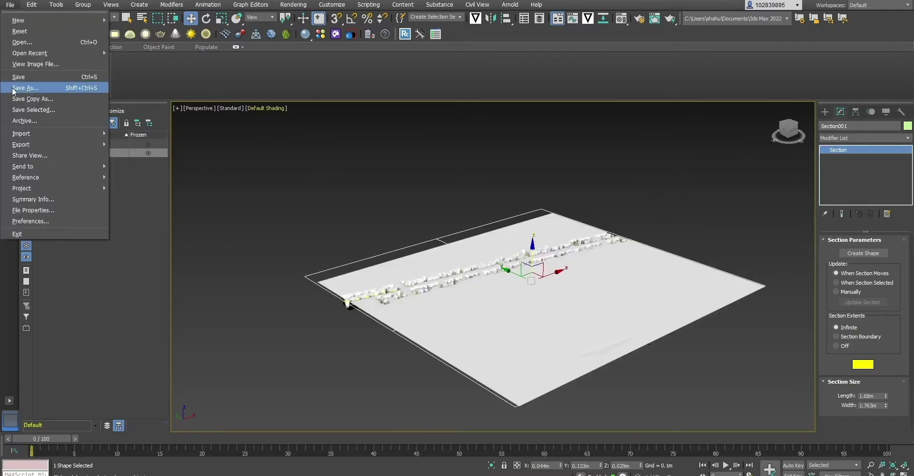
{"action": "left_click", "coordinate": [13, 89]}
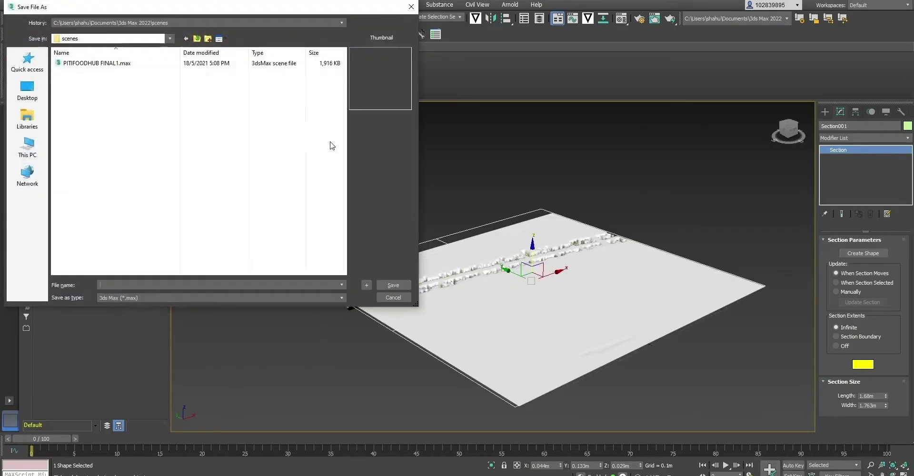
{"action": "left_click", "coordinate": [34, 94]}
{"action": "key", "text": "Return"}
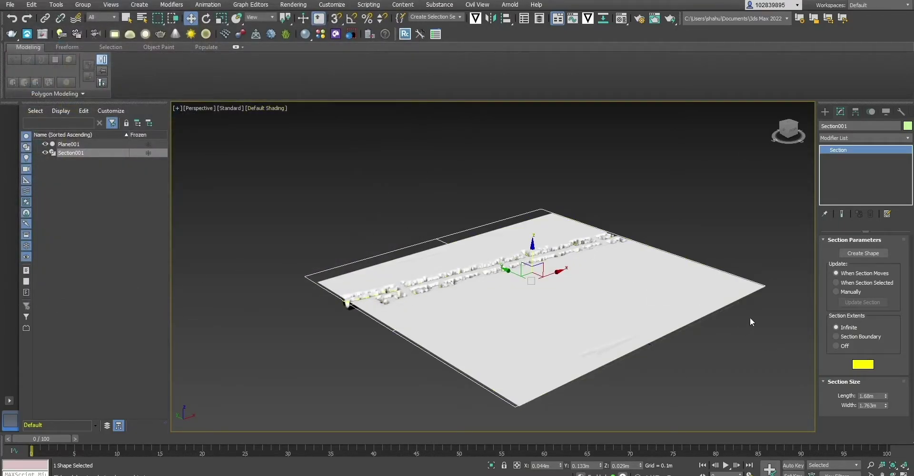
Create a shape from the section cut, keeping the suggested name, and move the outlines along Y clear of the plane.
{"action": "left_click", "coordinate": [865, 254]}
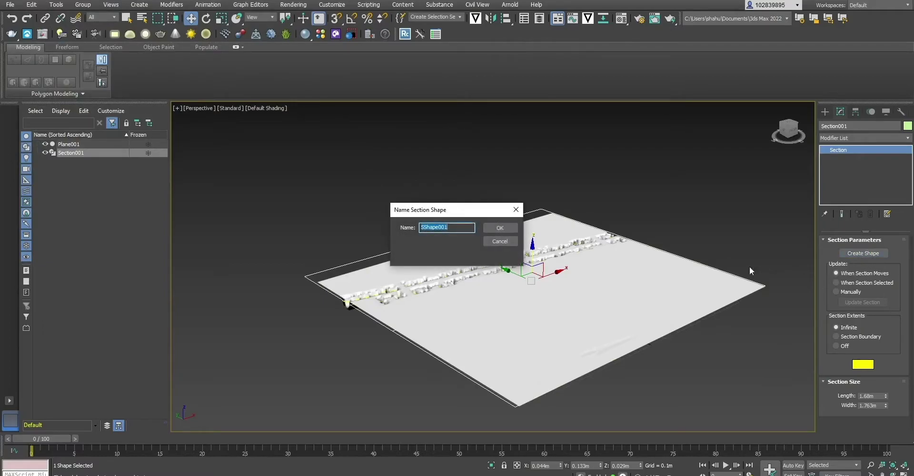
{"action": "left_click", "coordinate": [499, 228]}
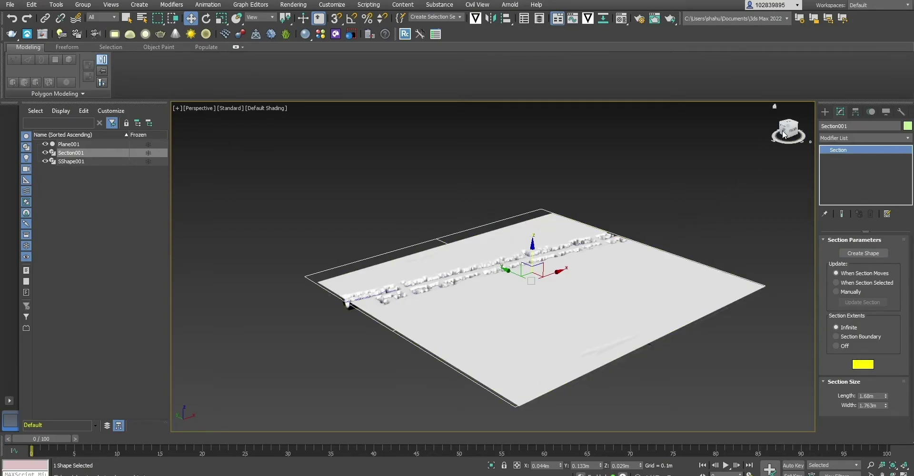
{"action": "left_click_drag", "start_coordinate": [785, 129], "coordinate": [783, 139]}
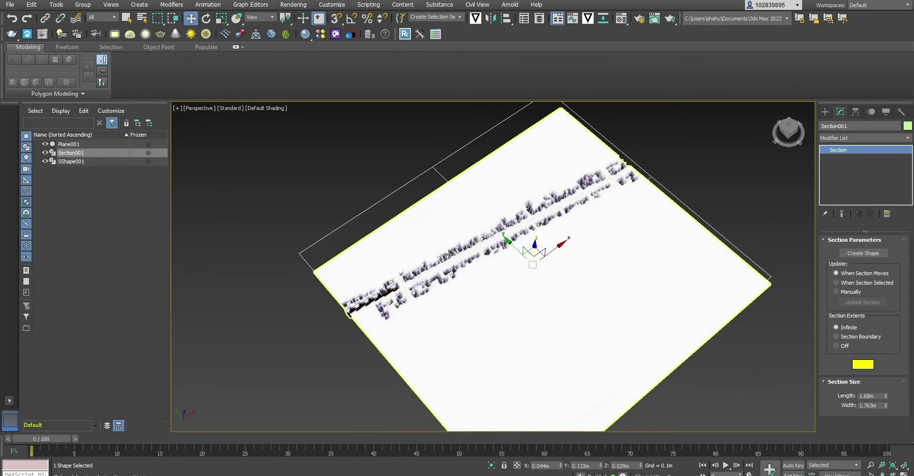
{"action": "left_click", "coordinate": [481, 221]}
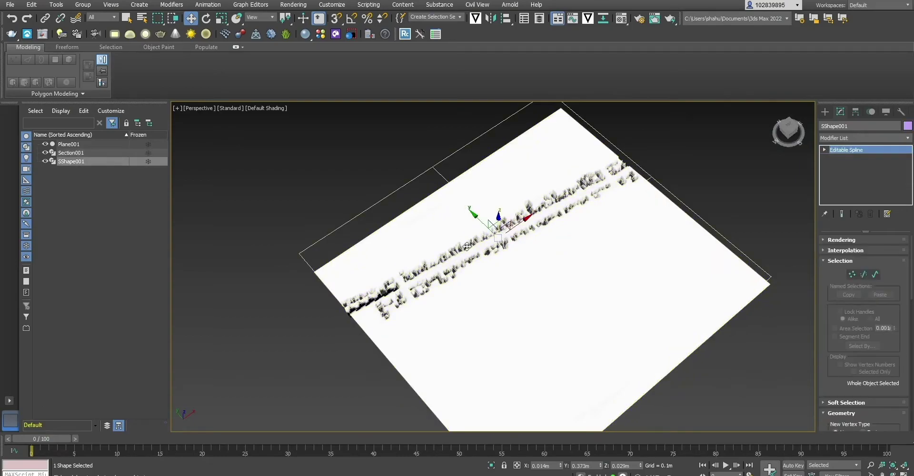
{"action": "left_click_drag", "start_coordinate": [482, 221], "coordinate": [357, 139]}
{"action": "middle_click_drag", "start_coordinate": [407, 230], "coordinate": [452, 320]}
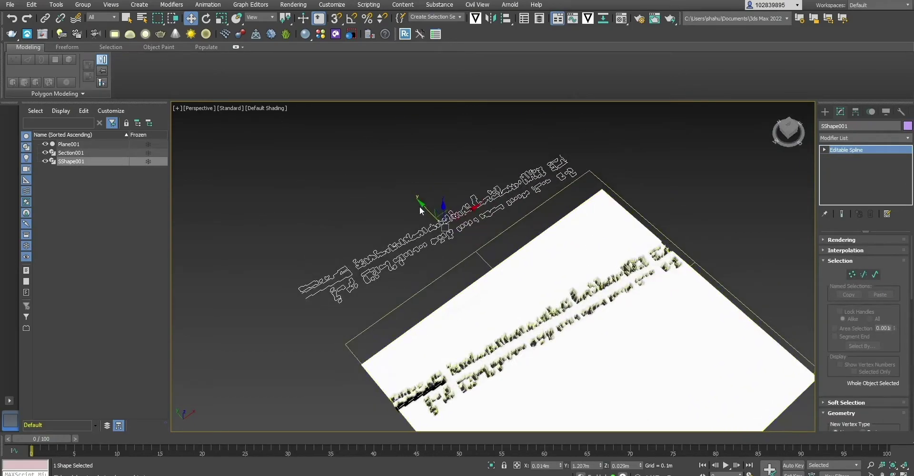
Inspect the vertices of the building outlines and add a Spline Relax modifier to them.
{"action": "scroll", "coordinate": [590, 219], "scroll_direction": "down", "scroll_amount": 5}
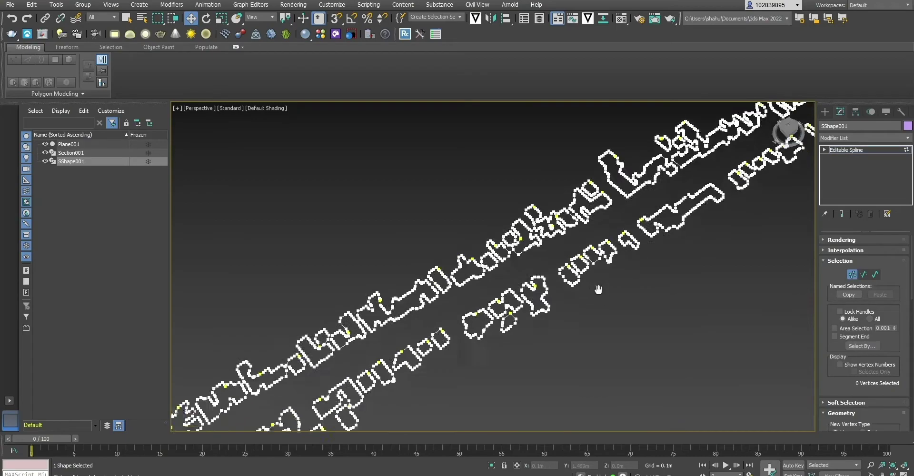
{"action": "scroll", "coordinate": [872, 362], "scroll_direction": "down", "scroll_amount": 3}
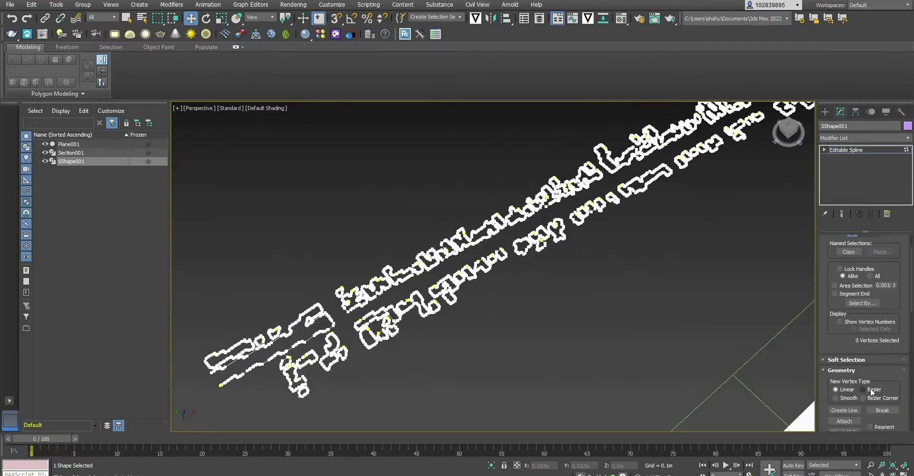
{"action": "left_click", "coordinate": [863, 137]}
{"action": "scroll", "coordinate": [852, 270], "scroll_direction": "down", "scroll_amount": 5}
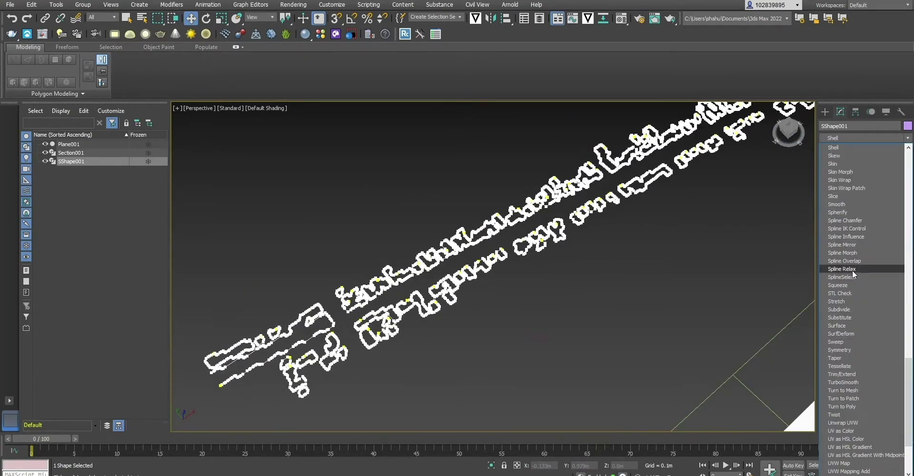
{"action": "left_click", "coordinate": [852, 270]}
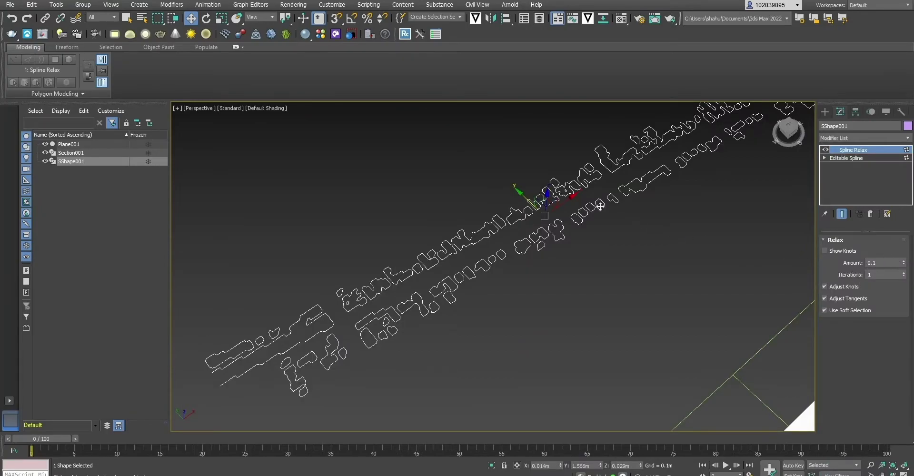
Try a relax amount of 1.0 and 17 iterations, then restore the amount to 0.1 and the iterations to 1.
{"action": "scroll", "coordinate": [580, 206], "scroll_direction": "up", "scroll_amount": 2}
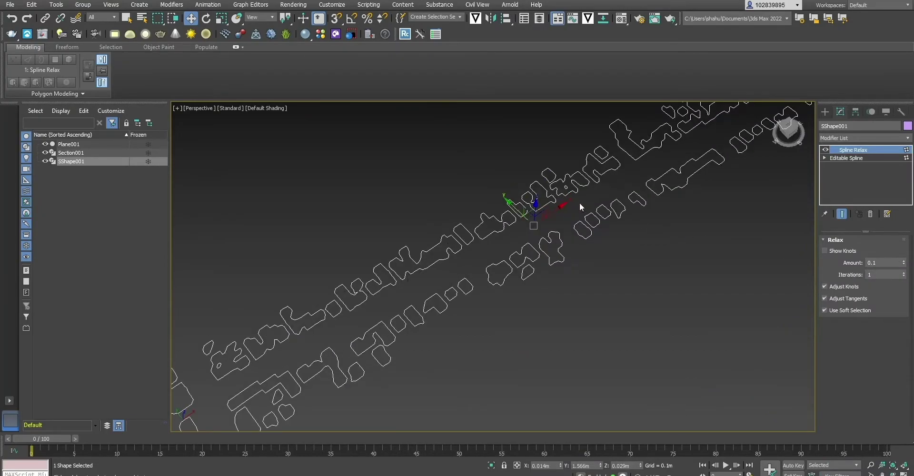
{"action": "left_click", "coordinate": [880, 262]}
{"action": "type", "text": "1.0"}
{"action": "key", "text": "Return"}
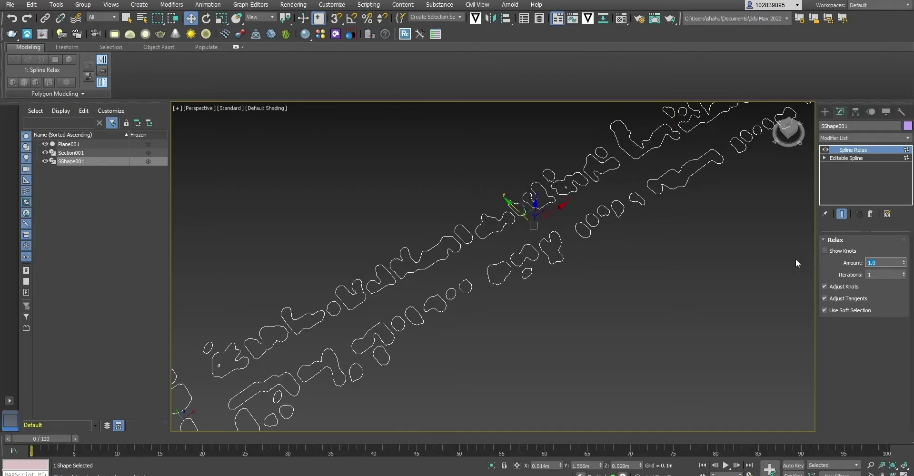
{"action": "type", "text": "0.1"}
{"action": "key", "text": "Return"}
{"action": "left_click", "coordinate": [884, 275]}
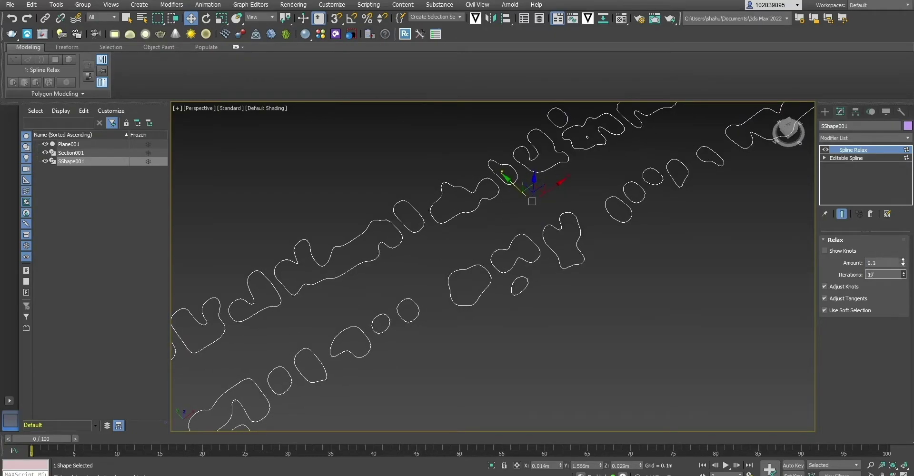
{"action": "left_click_drag", "start_coordinate": [904, 299], "coordinate": [906, 326]}
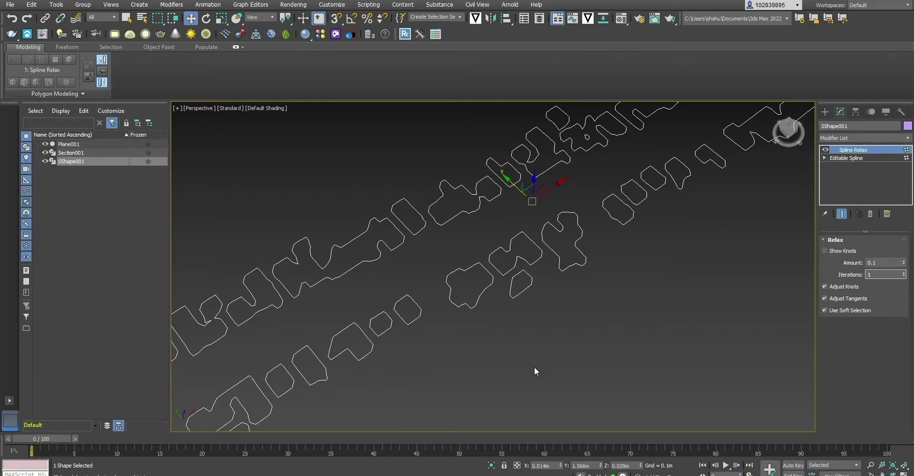
Add an Optimize Spline modifier to the building outlines, reducing knots by 70% with the knots shown.
{"action": "left_click", "coordinate": [848, 138]}
{"action": "type", "text": "o"}
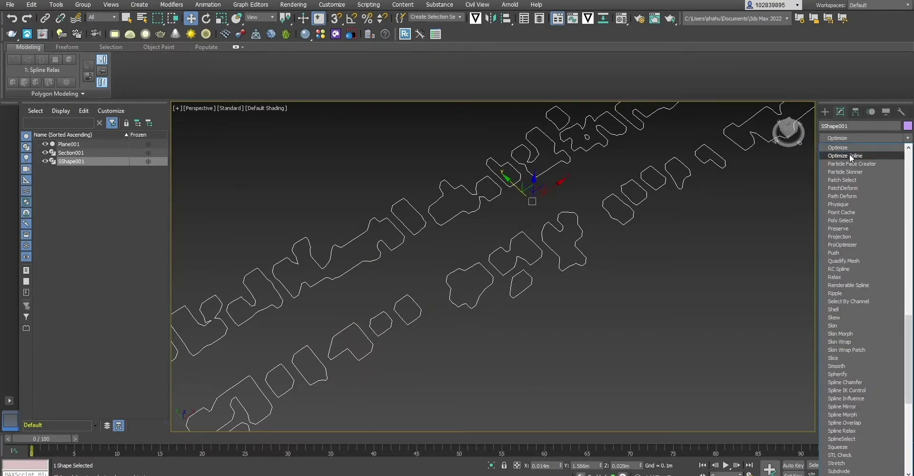
{"action": "left_click", "coordinate": [849, 154]}
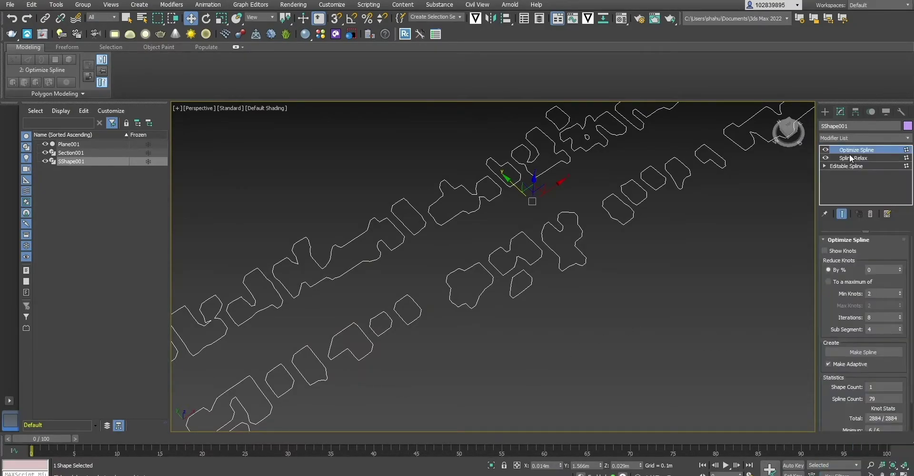
{"action": "left_click", "coordinate": [878, 273]}
{"action": "type", "text": "70"}
{"action": "key", "text": "Return"}
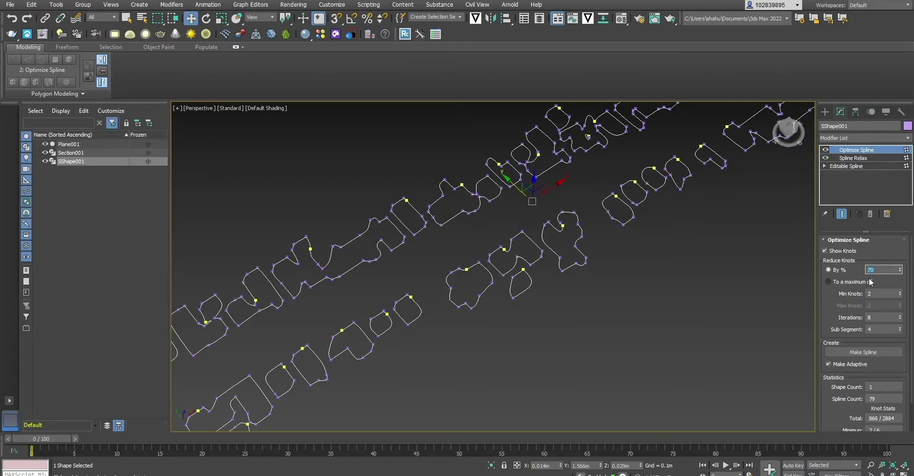
Try a knot reduction of 30% on the outlines and set it back to 70%.
{"action": "type", "text": "30"}
{"action": "key", "text": "Return"}
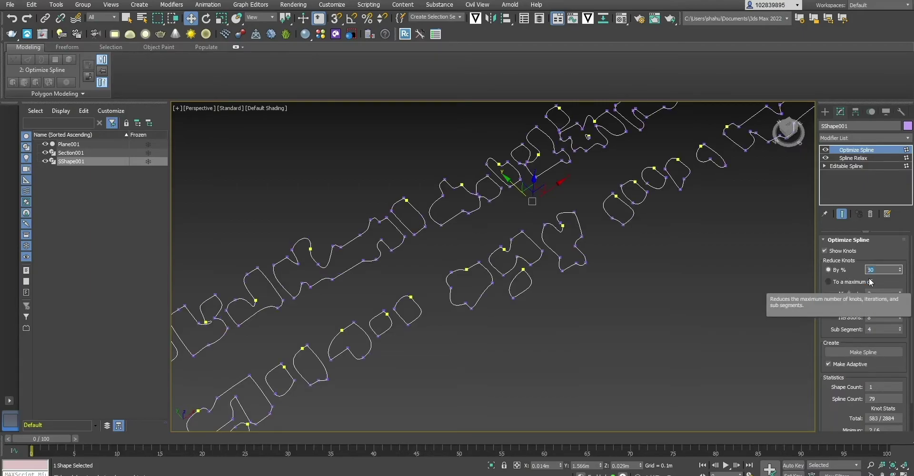
{"action": "type", "text": "70"}
{"action": "key", "text": "Return"}
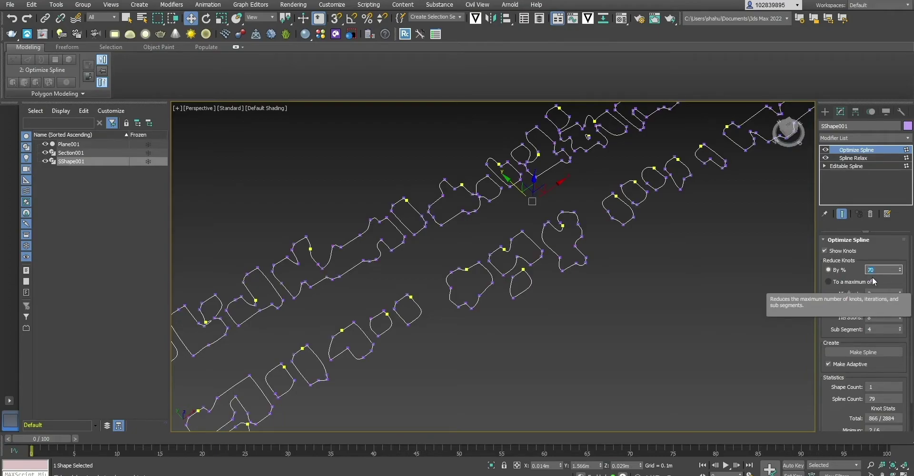
Reselect the optimized building outlines and add an Extrude modifier to them.
{"action": "left_click", "coordinate": [644, 207]}
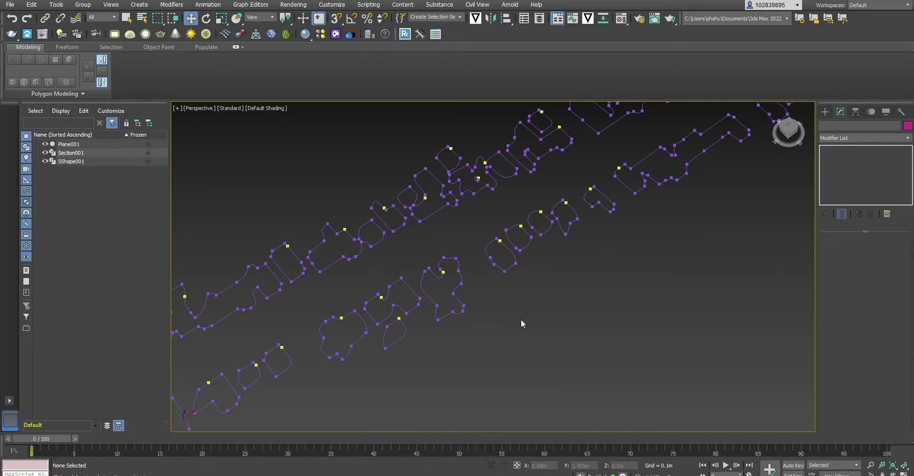
{"action": "left_click", "coordinate": [709, 148]}
{"action": "left_click", "coordinate": [859, 137]}
{"action": "type", "text": "ex"}
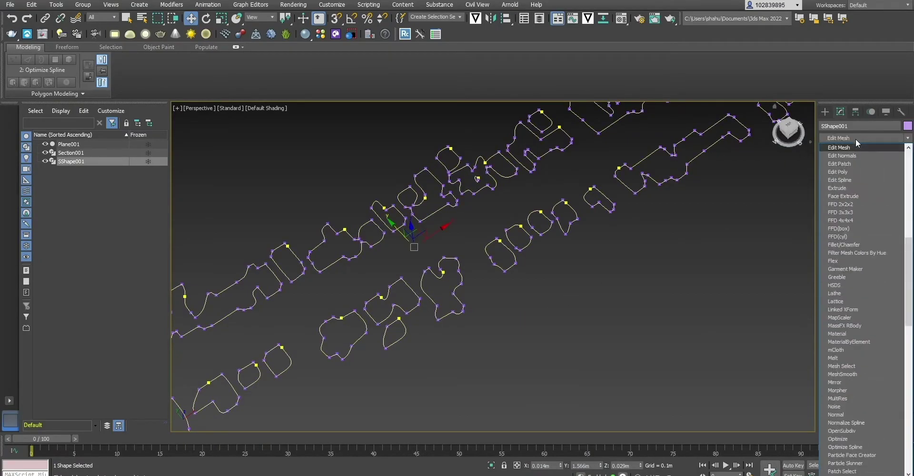
{"action": "left_click", "coordinate": [852, 147]}
{"action": "scroll", "coordinate": [722, 204], "scroll_direction": "down", "scroll_amount": 4}
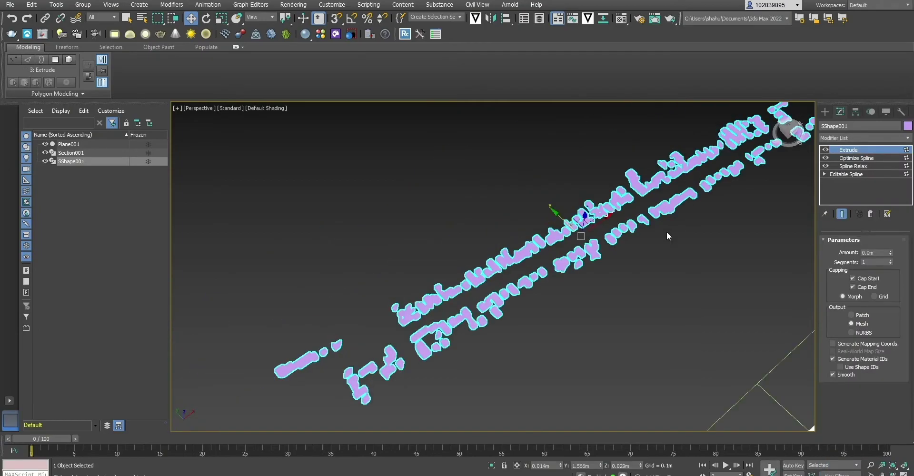
Set the Extrude amount of the building outlines to 0.01 m.
{"action": "middle_click_drag", "start_coordinate": [666, 232], "coordinate": [506, 402], "text": "alt"}
{"action": "middle_click_drag", "start_coordinate": [500, 352], "coordinate": [456, 341]}
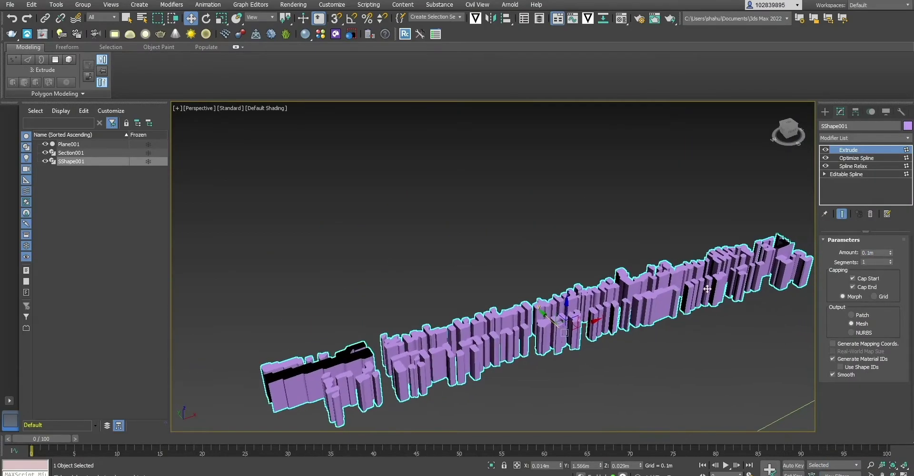
{"action": "double_click", "coordinate": [867, 254]}
{"action": "type", "text": "0.01"}
{"action": "key", "text": "Return"}
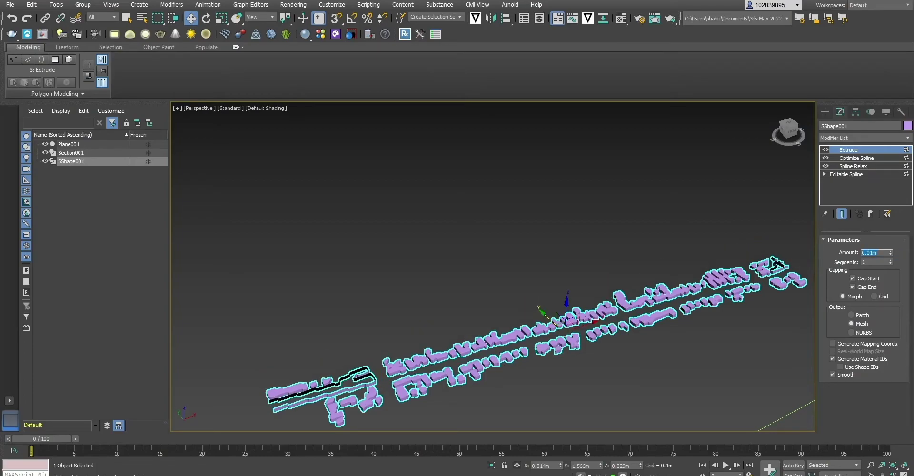
Examine the extruded building blocks up close from ground level.
{"action": "scroll", "coordinate": [665, 324], "scroll_direction": "up", "scroll_amount": 6}
{"action": "scroll", "coordinate": [661, 312], "scroll_direction": "down", "scroll_amount": 4}
{"action": "scroll", "coordinate": [664, 300], "scroll_direction": "up", "scroll_amount": 6}
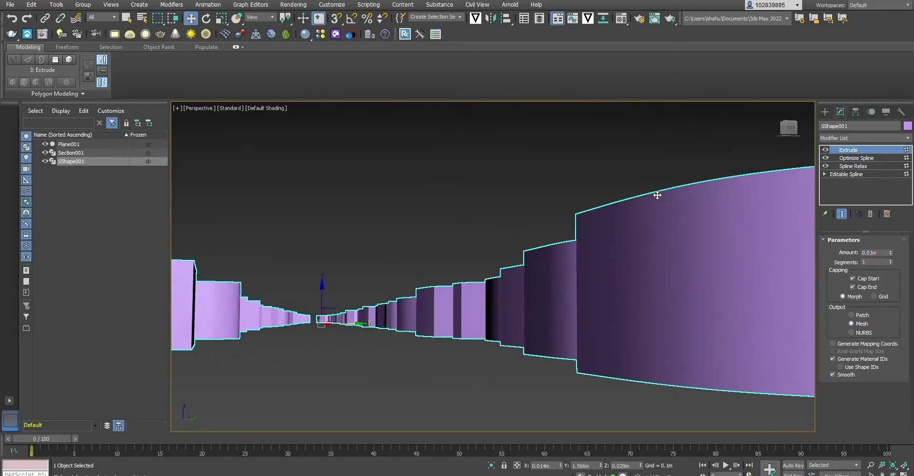
{"action": "middle_click_drag", "start_coordinate": [622, 320], "coordinate": [532, 337]}
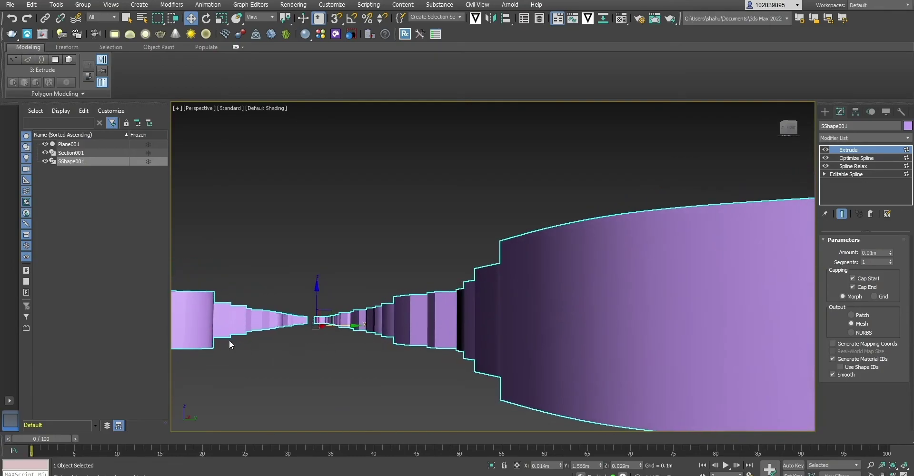